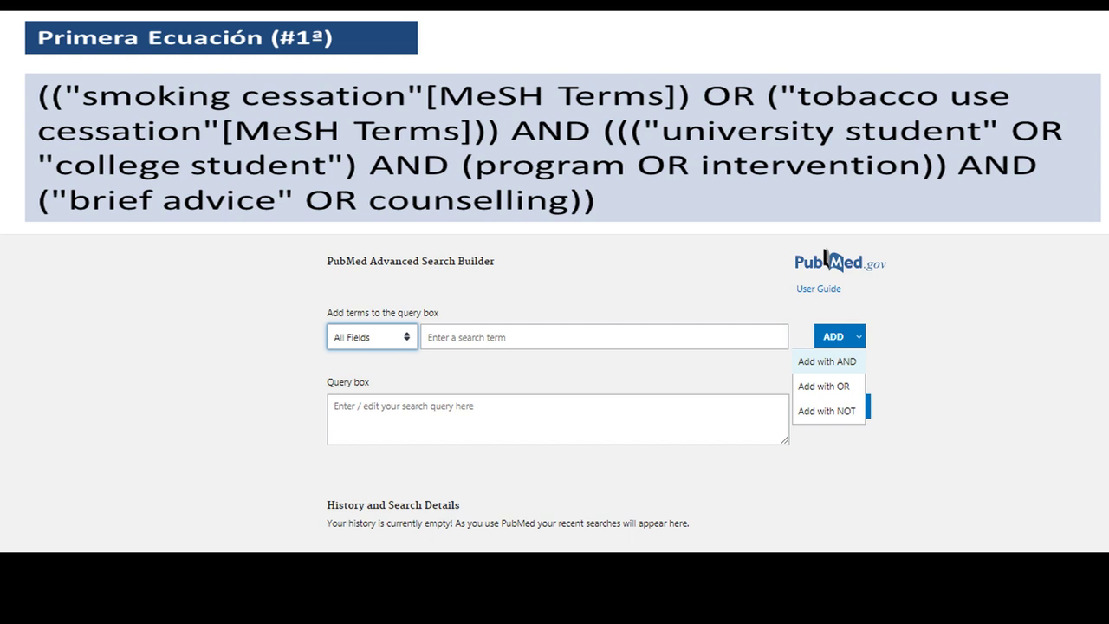
# Add the indexed term "smoking cessation" to the query, restricted to the MeSH Terms field.
pyautogui.click(321, 220)
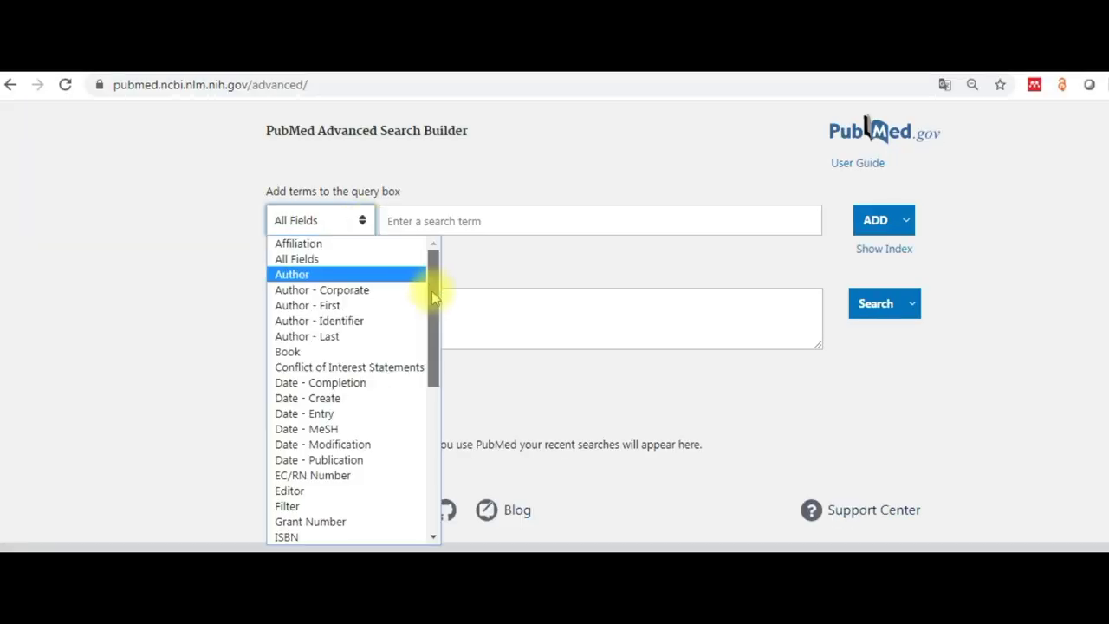
pyautogui.moveTo(433, 292); pyautogui.dragTo(433, 386)
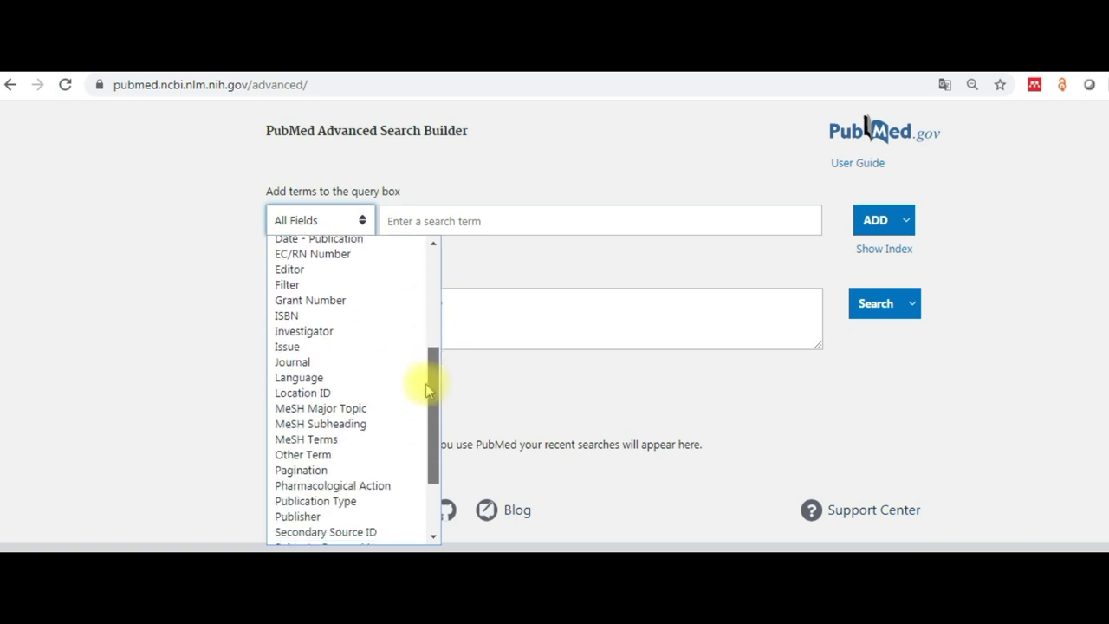
pyautogui.click(331, 440)
pyautogui.click(425, 216)
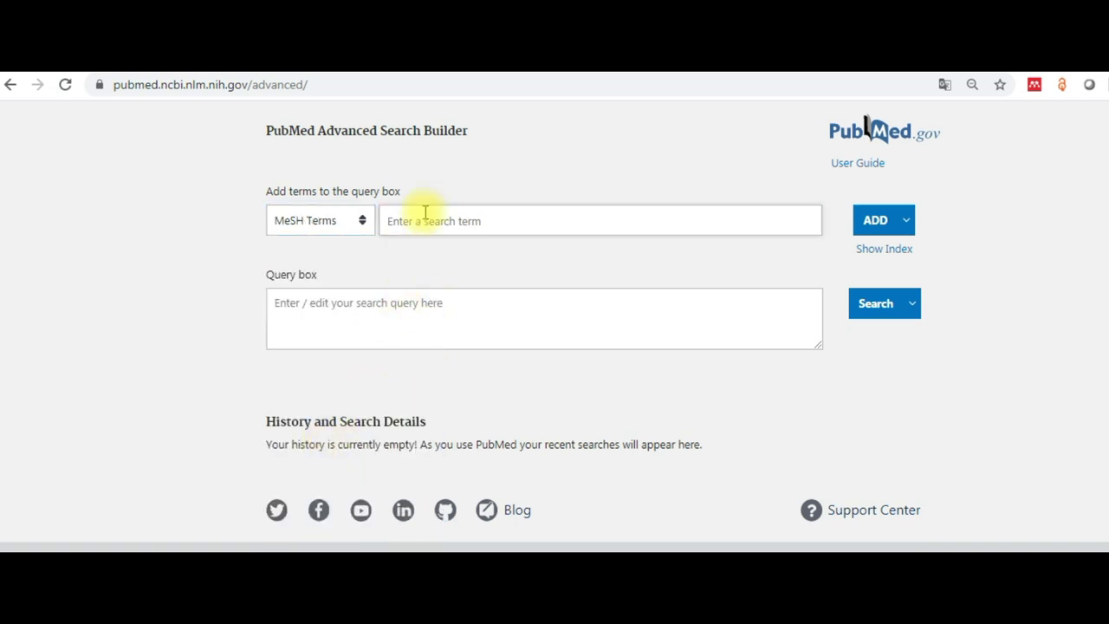
pyautogui.write('smoking ')
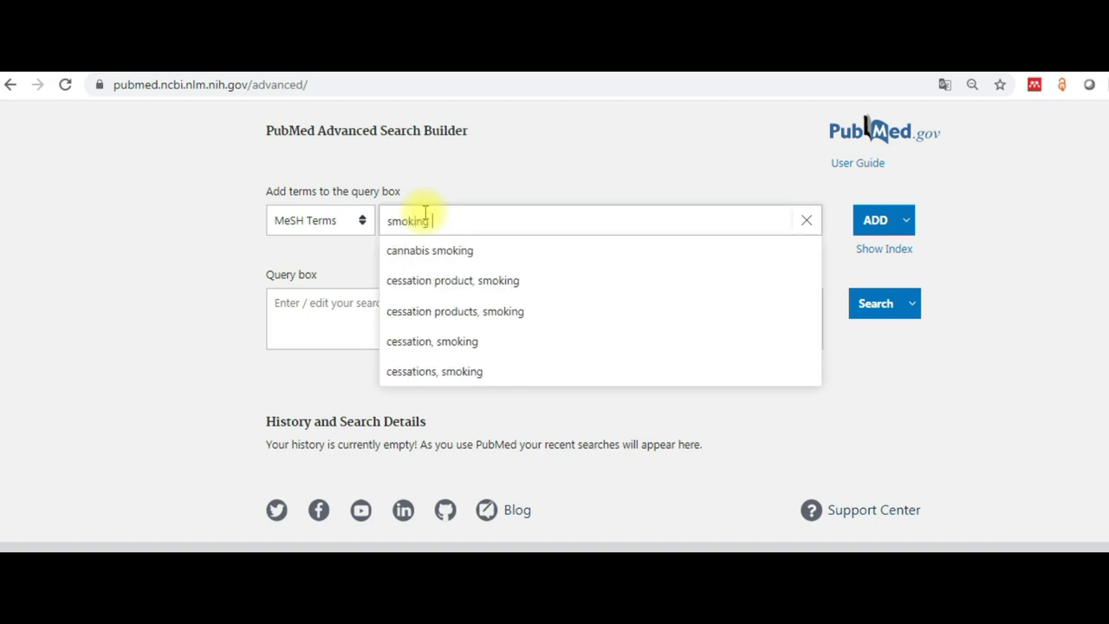
pyautogui.write('cessation')
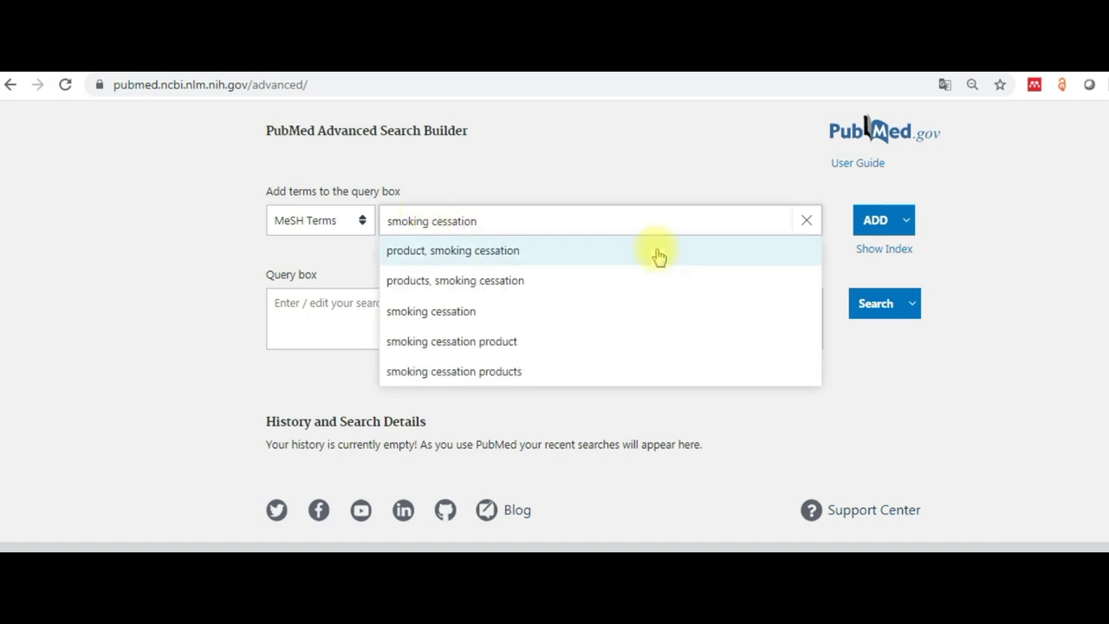
pyautogui.click(884, 249)
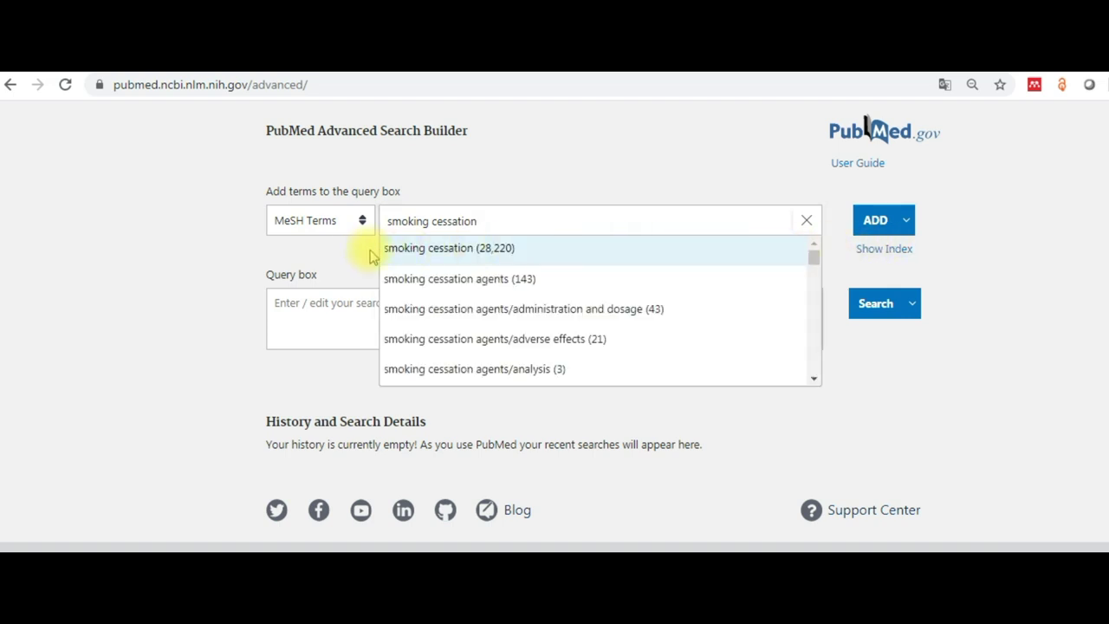
pyautogui.click(459, 249)
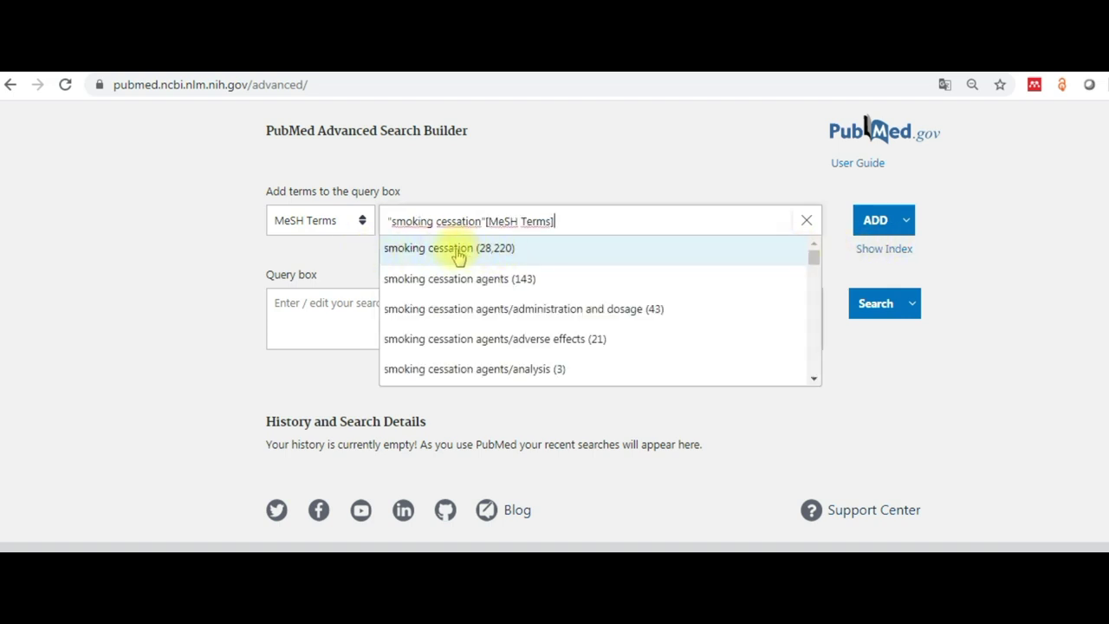
pyautogui.click(884, 227)
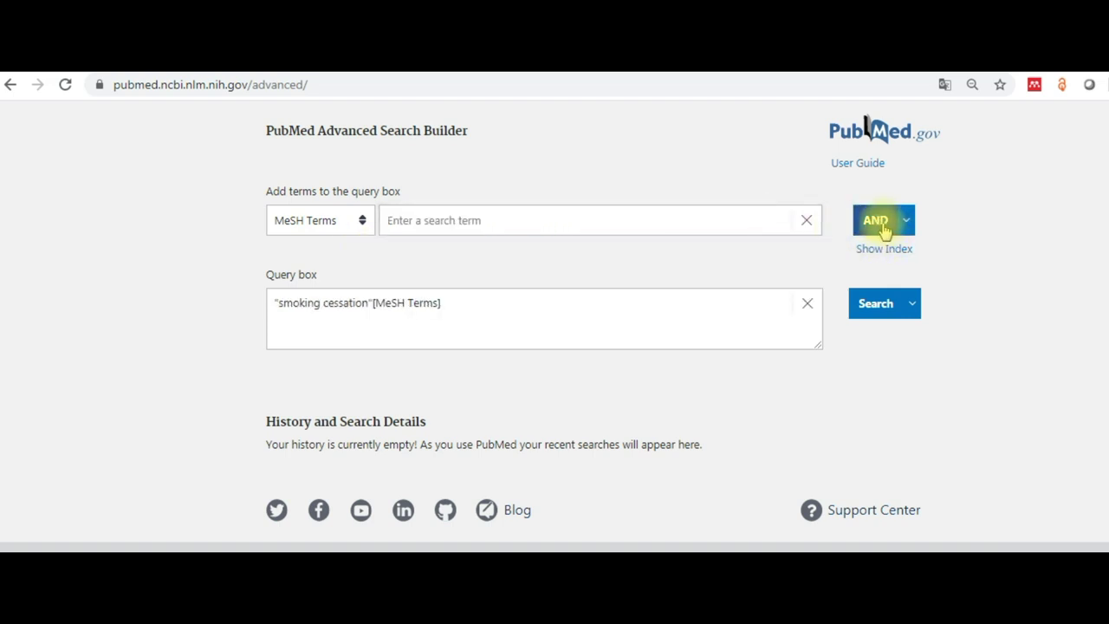
# Add the indexed MeSH term "tobacco use cessation" to the query with OR and run the search.
pyautogui.click(481, 224)
pyautogui.write('to')
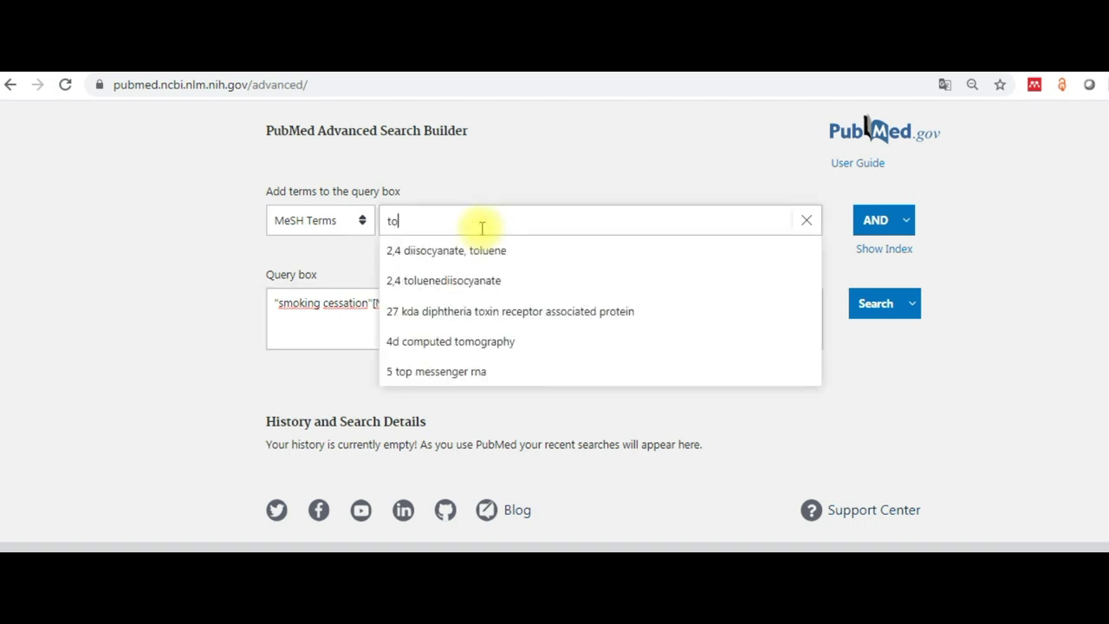
pyautogui.write('bacc')
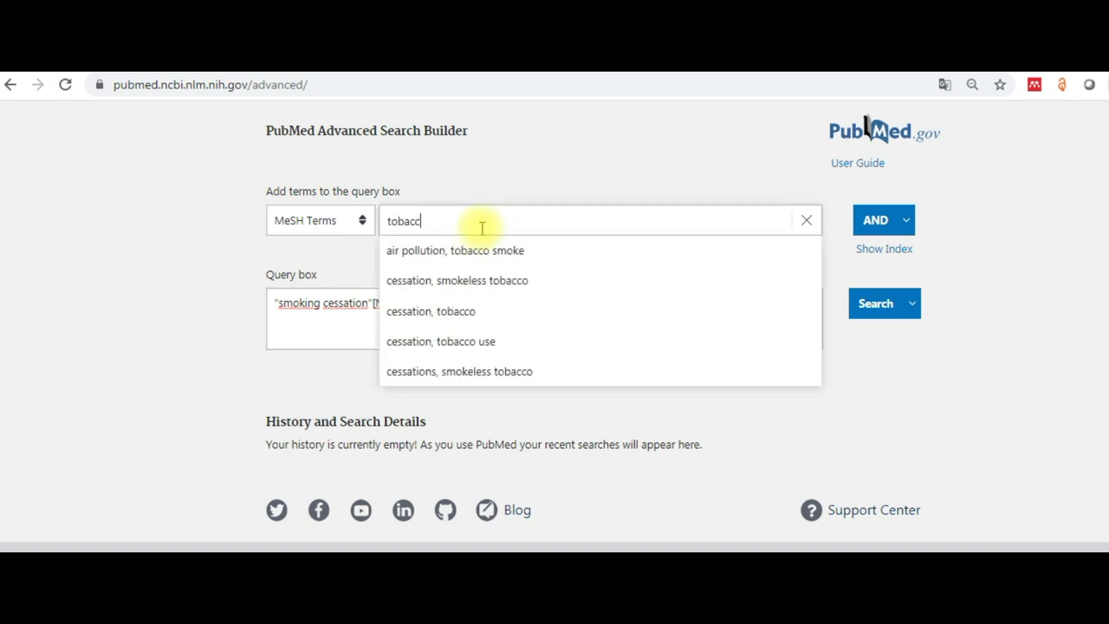
pyautogui.write('o use ces')
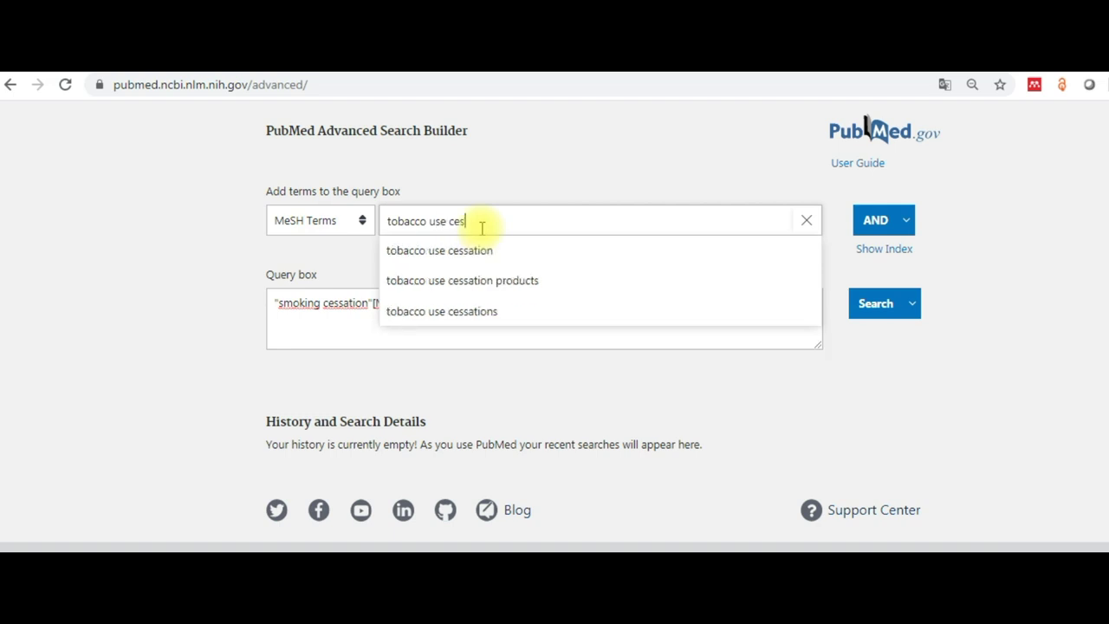
pyautogui.write('sation')
pyautogui.click(481, 253)
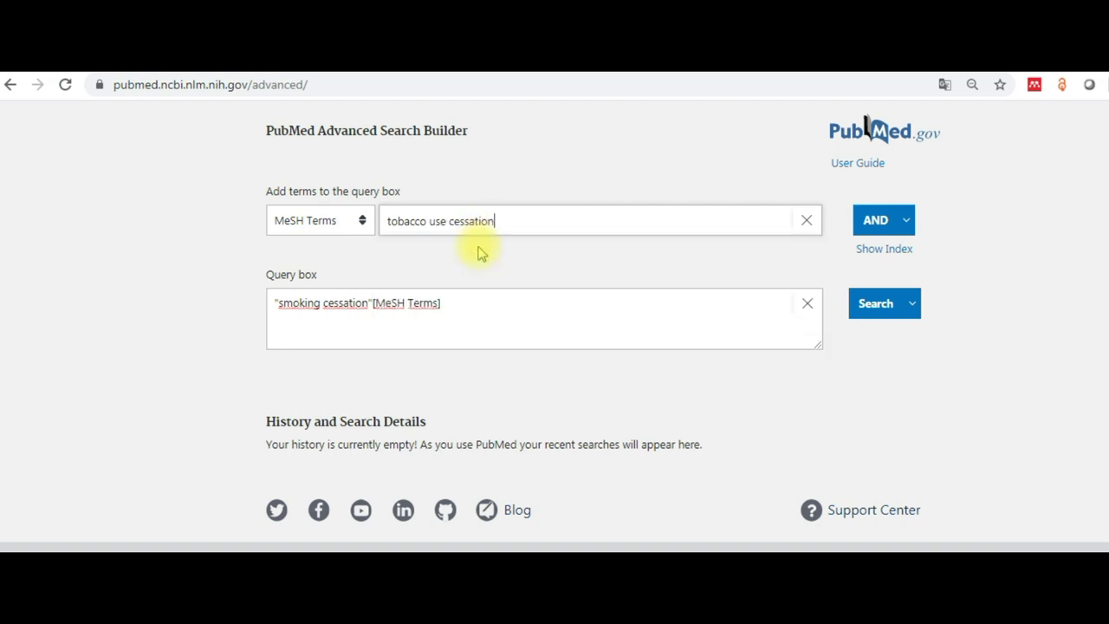
pyautogui.click(872, 248)
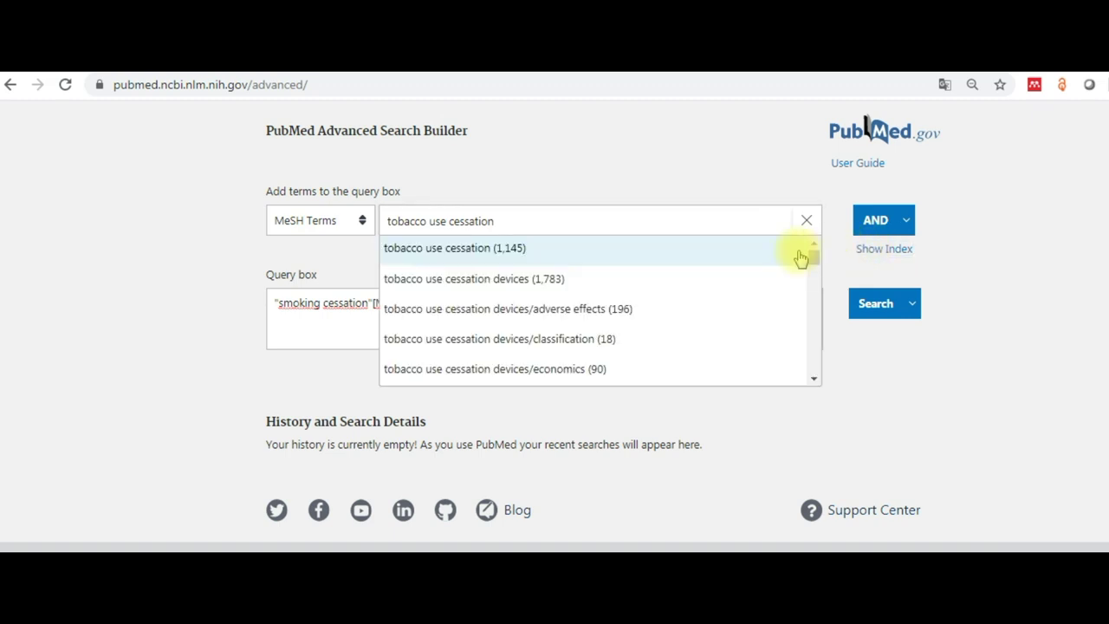
pyautogui.click(502, 252)
pyautogui.click(905, 222)
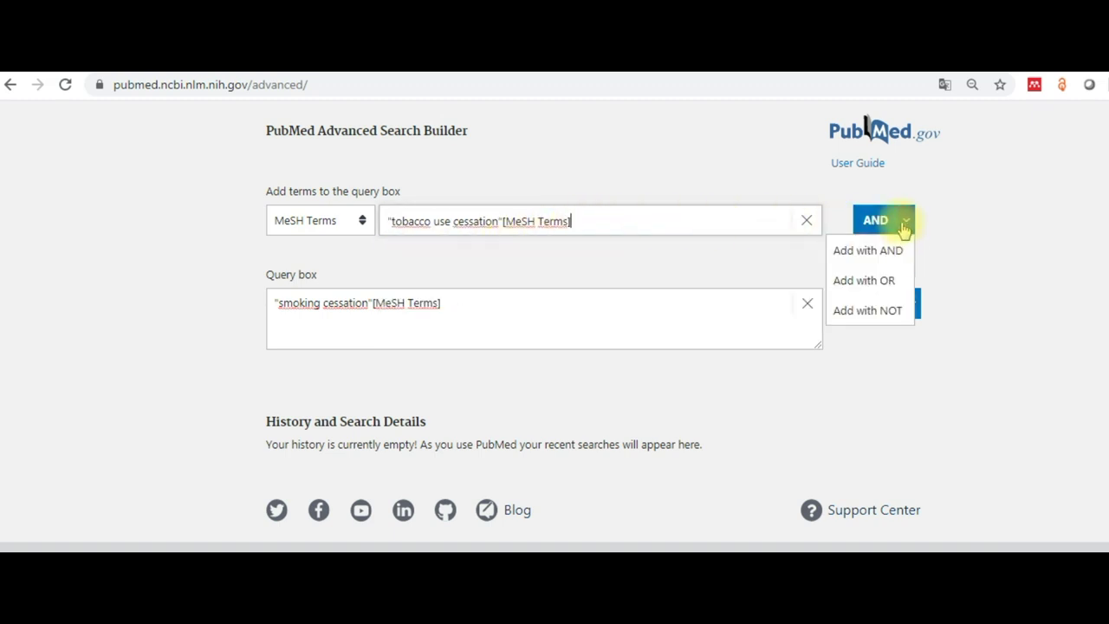
pyautogui.click(867, 281)
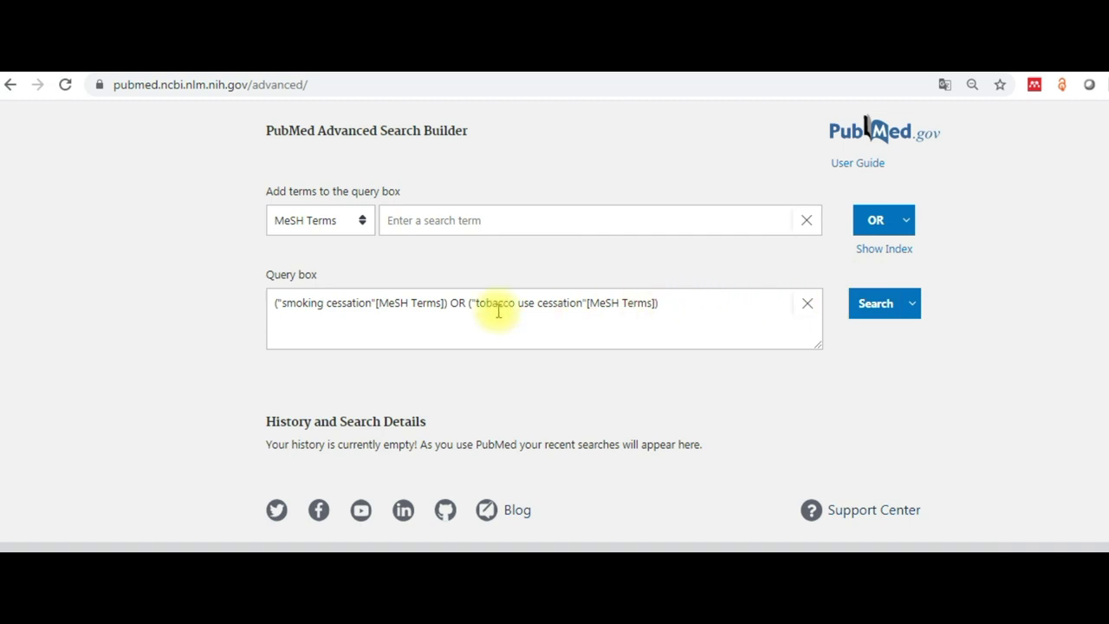
pyautogui.click(875, 305)
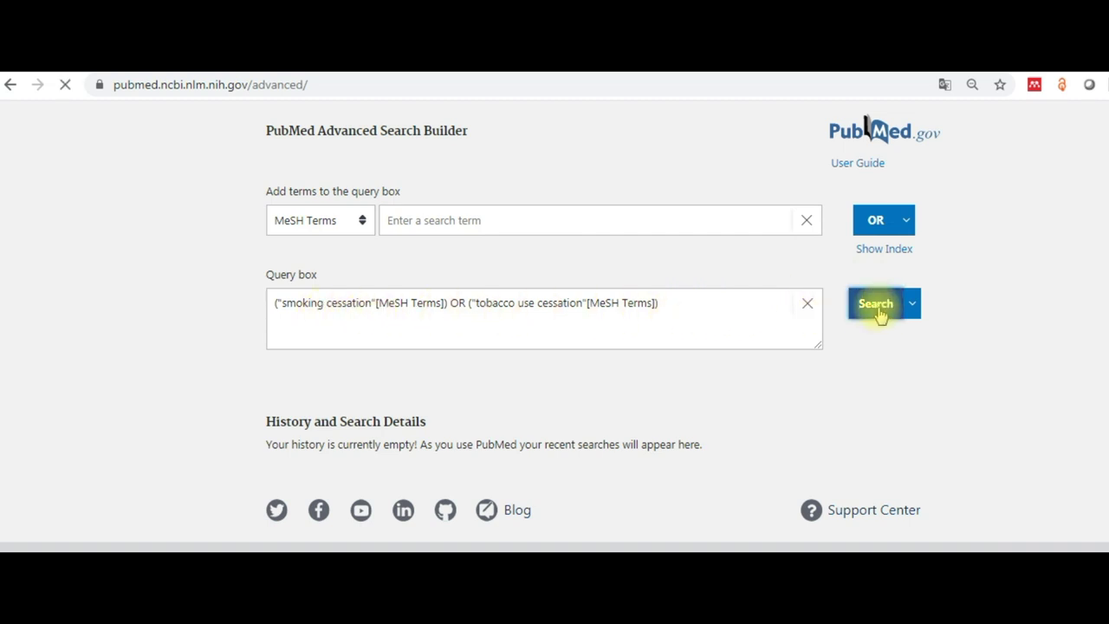
# Return to the advanced search builder and add "university student" OR "college student" in All Fields to the empty query.
pyautogui.click(465, 310)
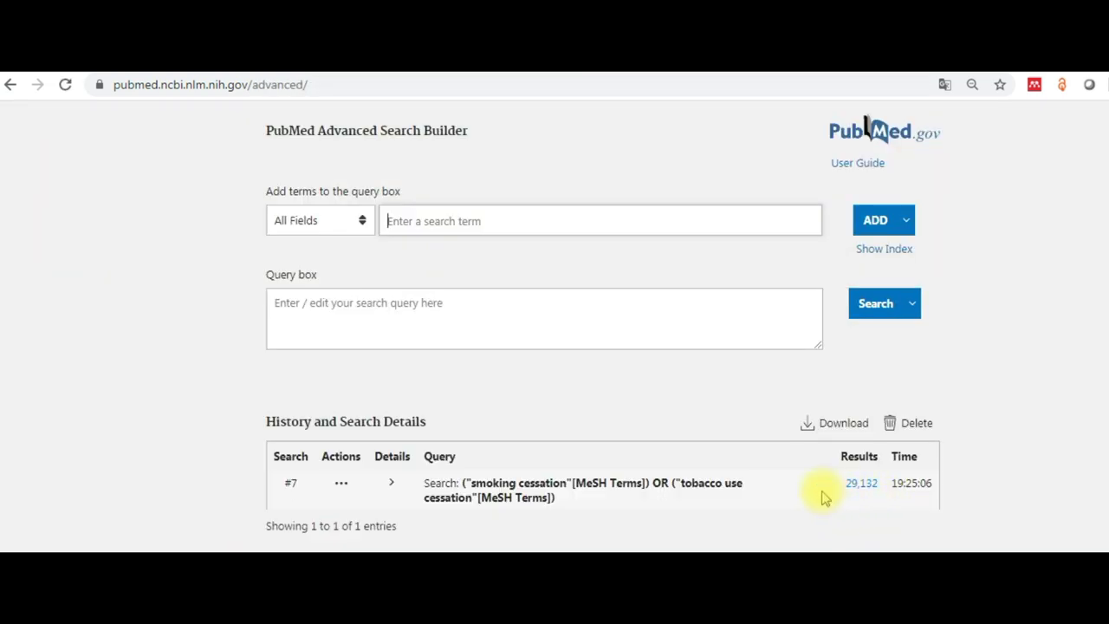
pyautogui.click(359, 220)
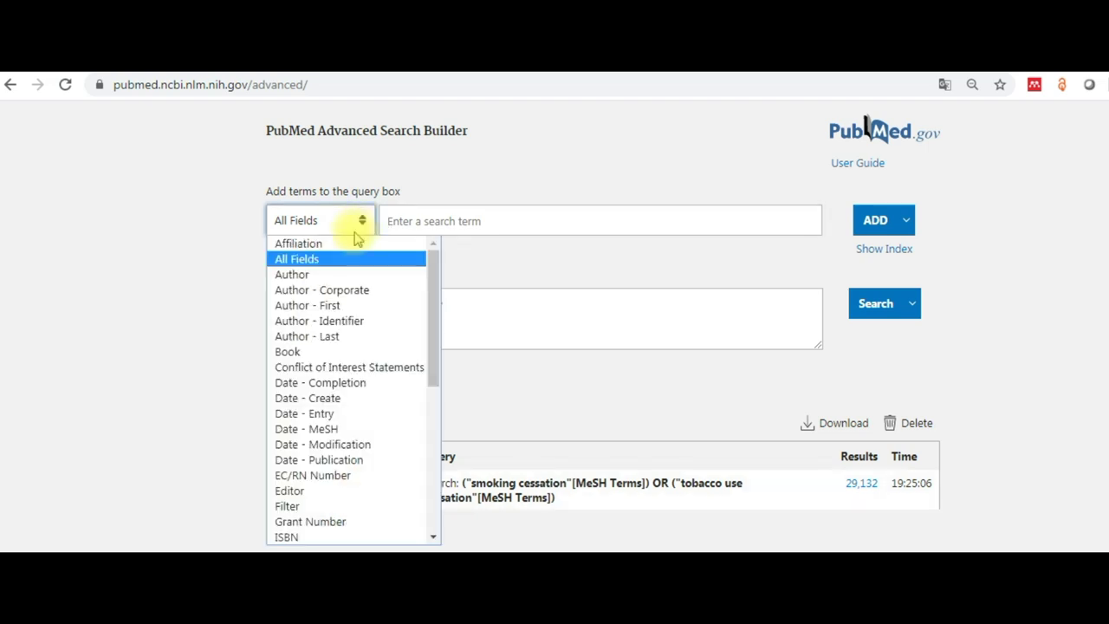
pyautogui.click(323, 258)
pyautogui.click(416, 220)
pyautogui.write('"')
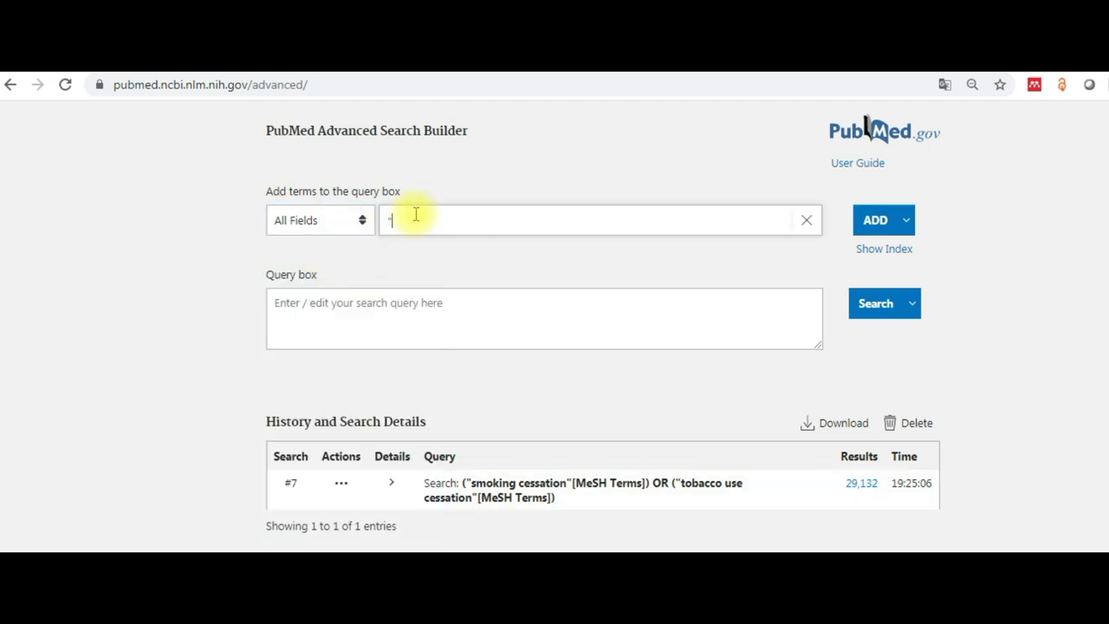
pyautogui.write('university student"')
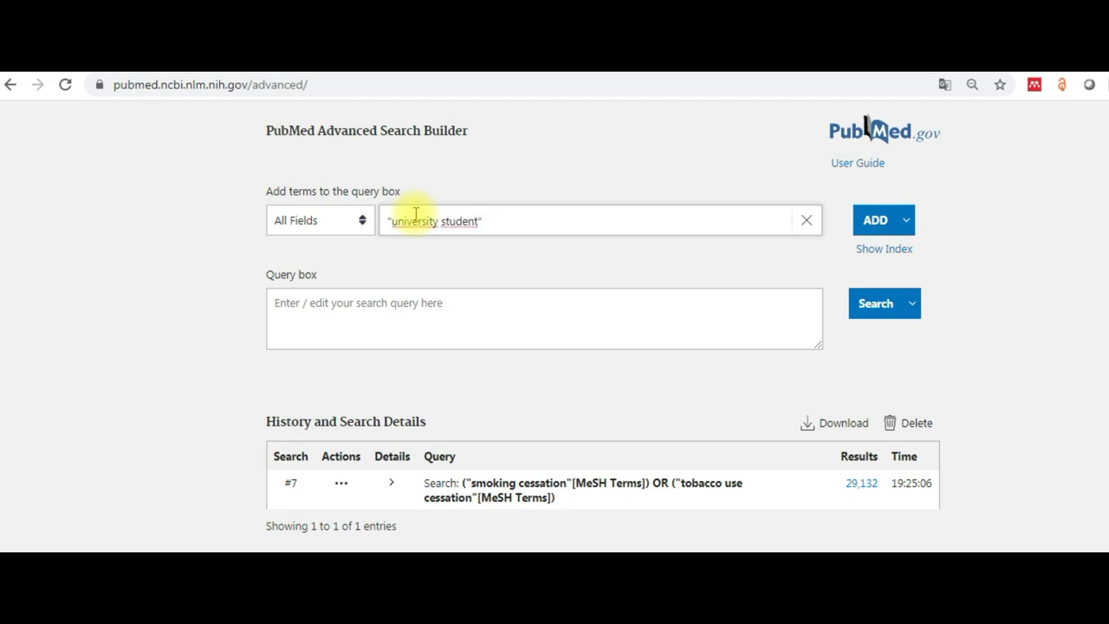
pyautogui.write(' OR "college student"')
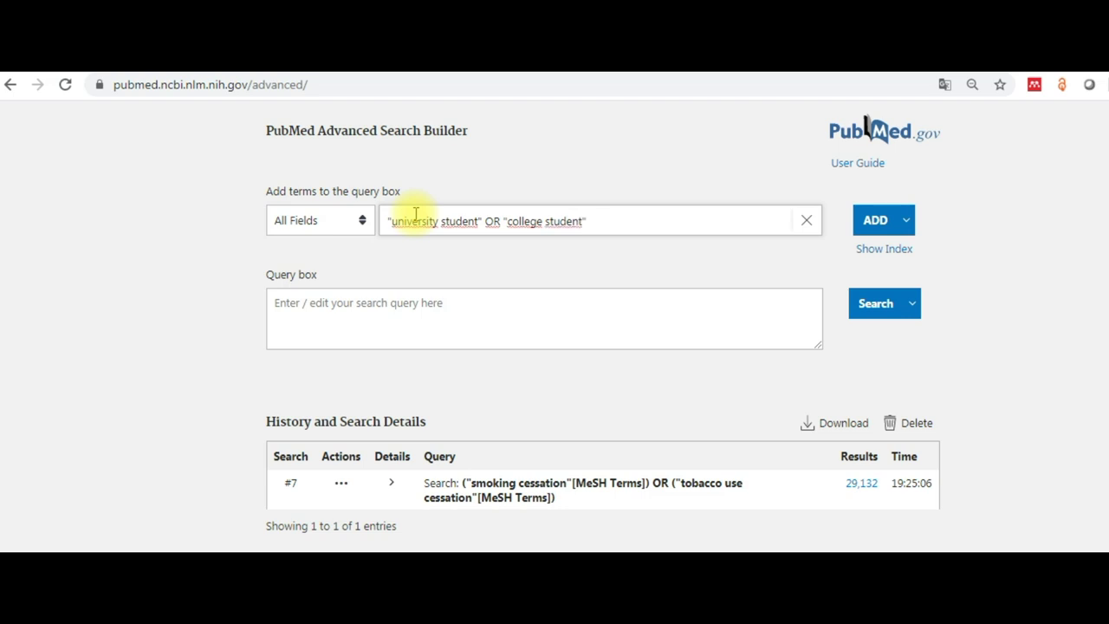
pyautogui.click(875, 221)
# Add the terms program OR intervention to the student query with AND.
pyautogui.click(413, 223)
pyautogui.write('p')
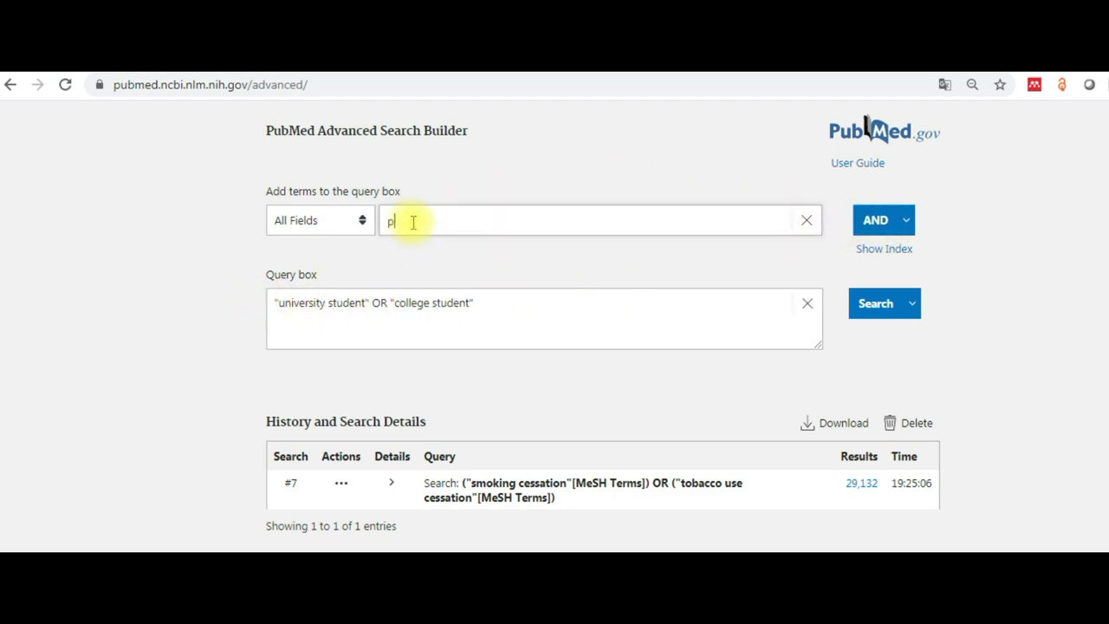
pyautogui.write('rogram OR intervention')
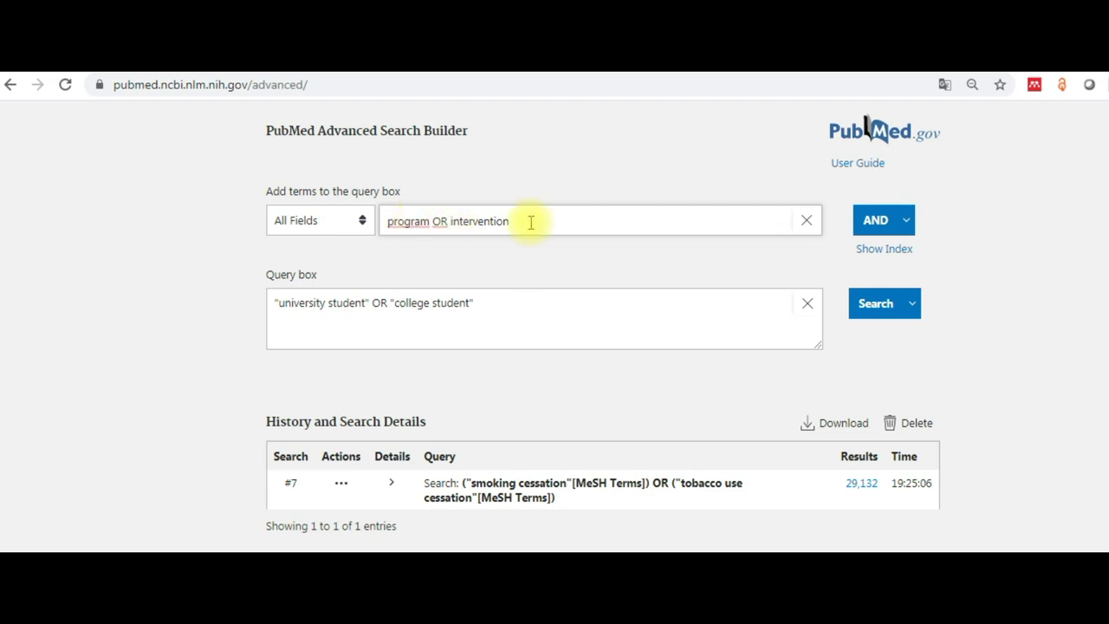
pyautogui.click(905, 220)
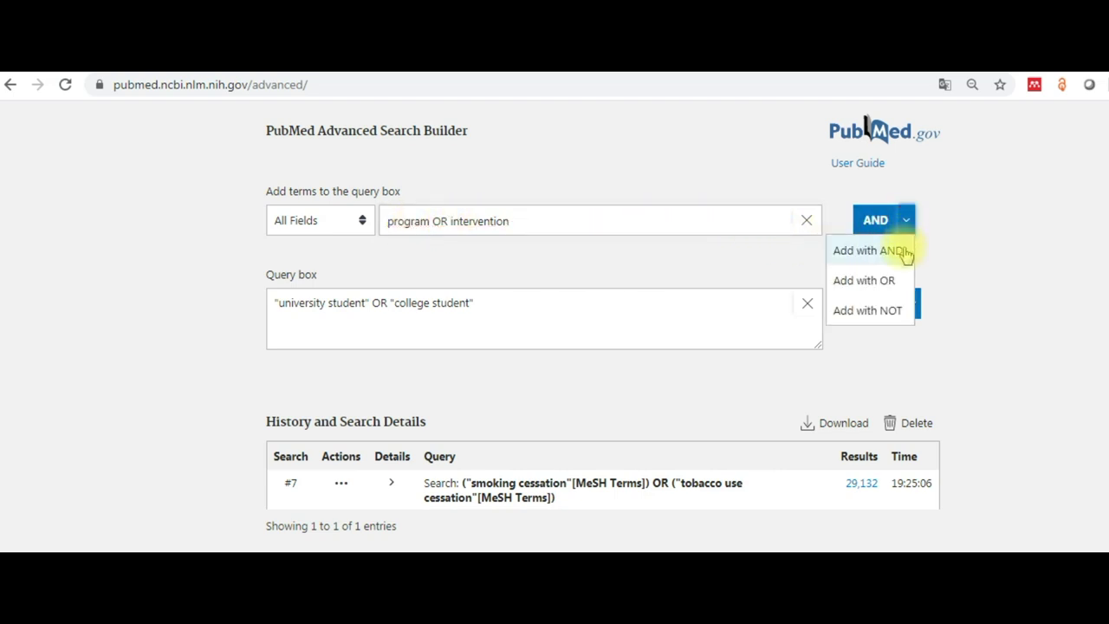
pyautogui.click(905, 251)
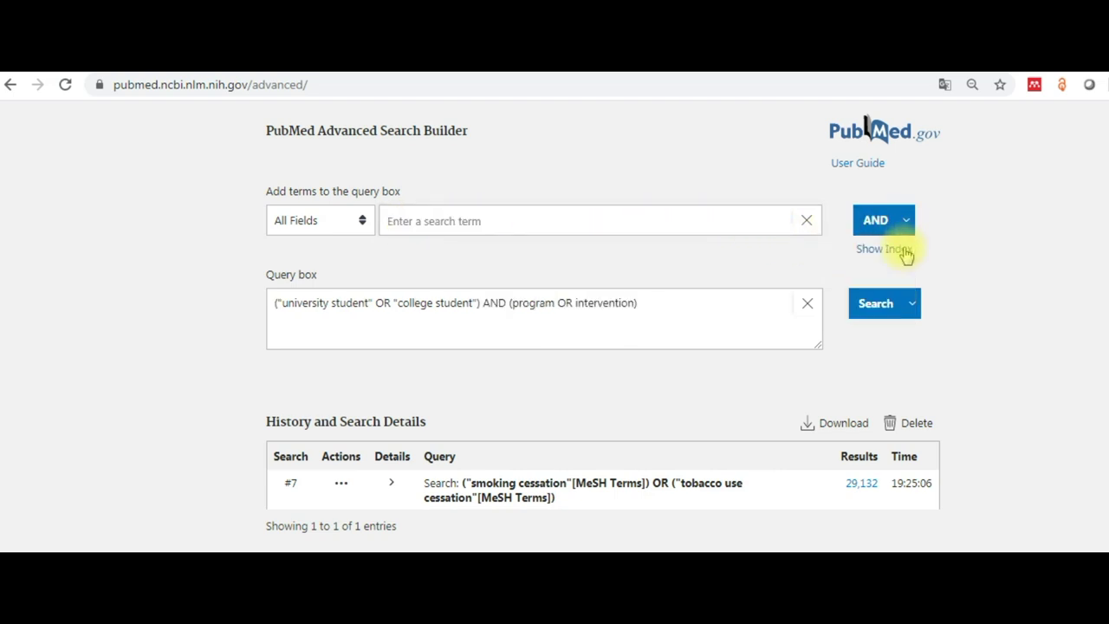
# Add "brief advice" OR counselling to the query with AND and run the search.
pyautogui.click(496, 220)
pyautogui.write('"')
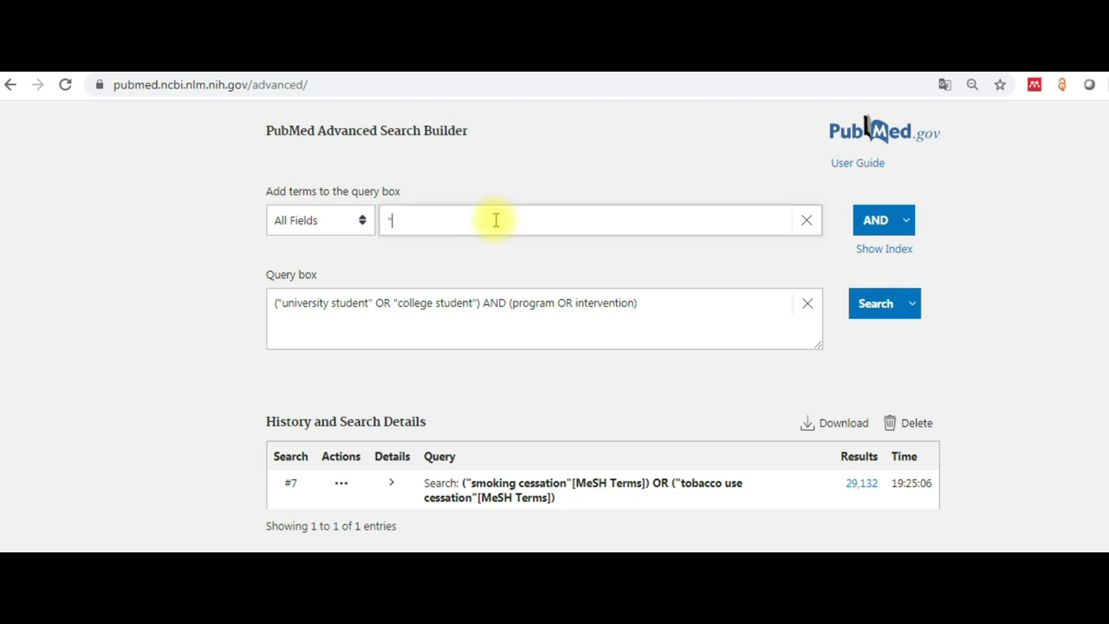
pyautogui.write('brief advice" OR ')
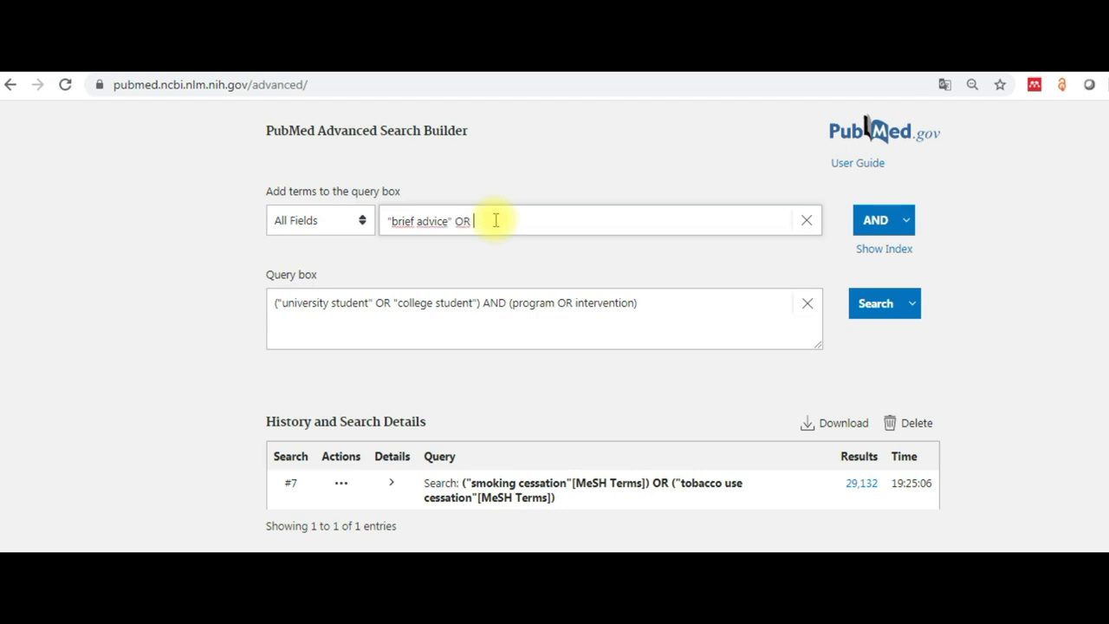
pyautogui.write('courselling')
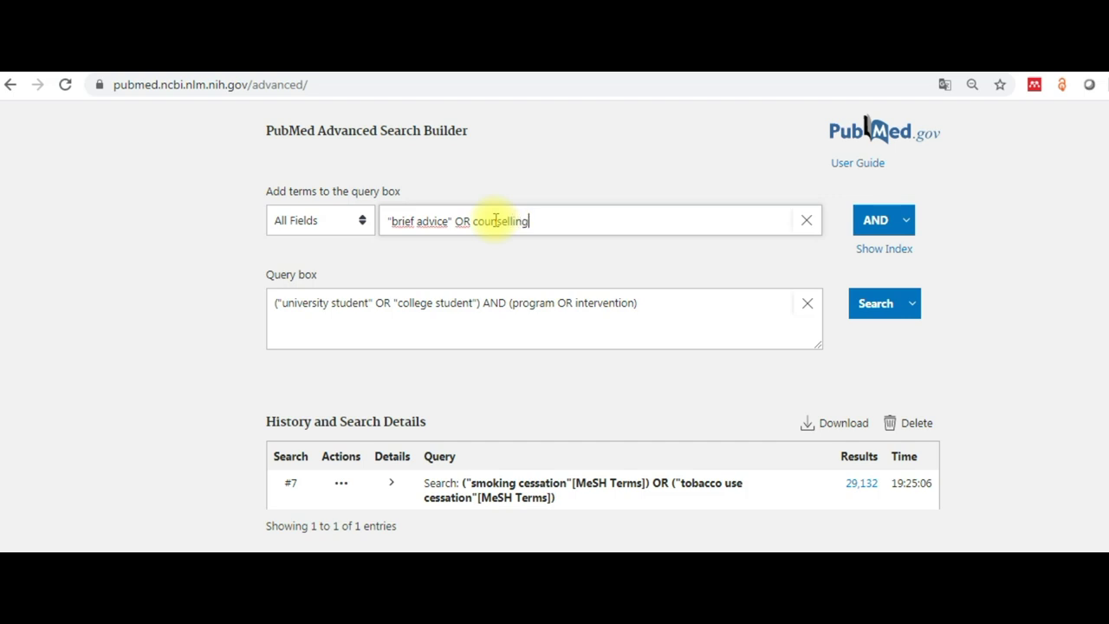
pyautogui.click(897, 227)
pyautogui.click(896, 251)
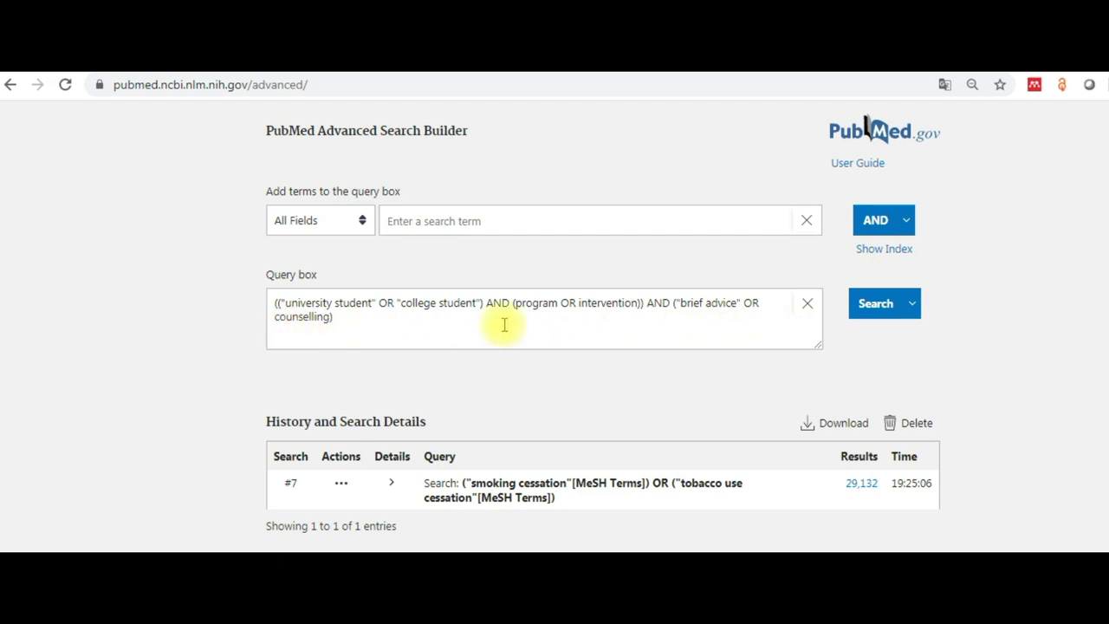
pyautogui.click(877, 305)
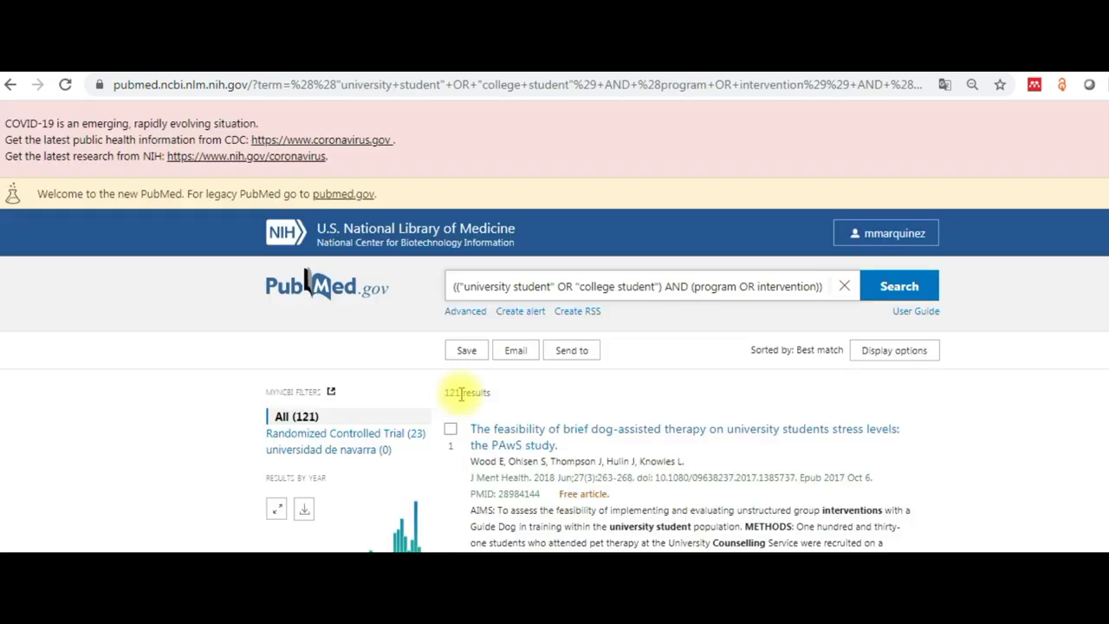
# Back in the advanced search builder, combine history search #7 with search #8 using AND and run the combined query.
pyautogui.click(465, 310)
pyautogui.scroll(-2, 554, 330)
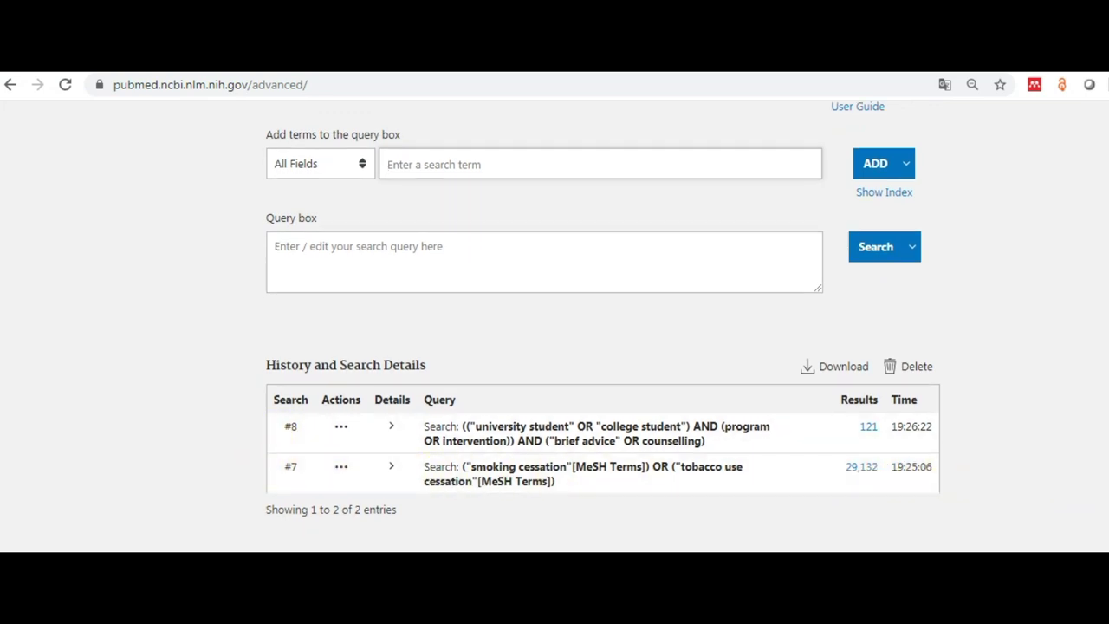
pyautogui.click(341, 467)
pyautogui.click(394, 470)
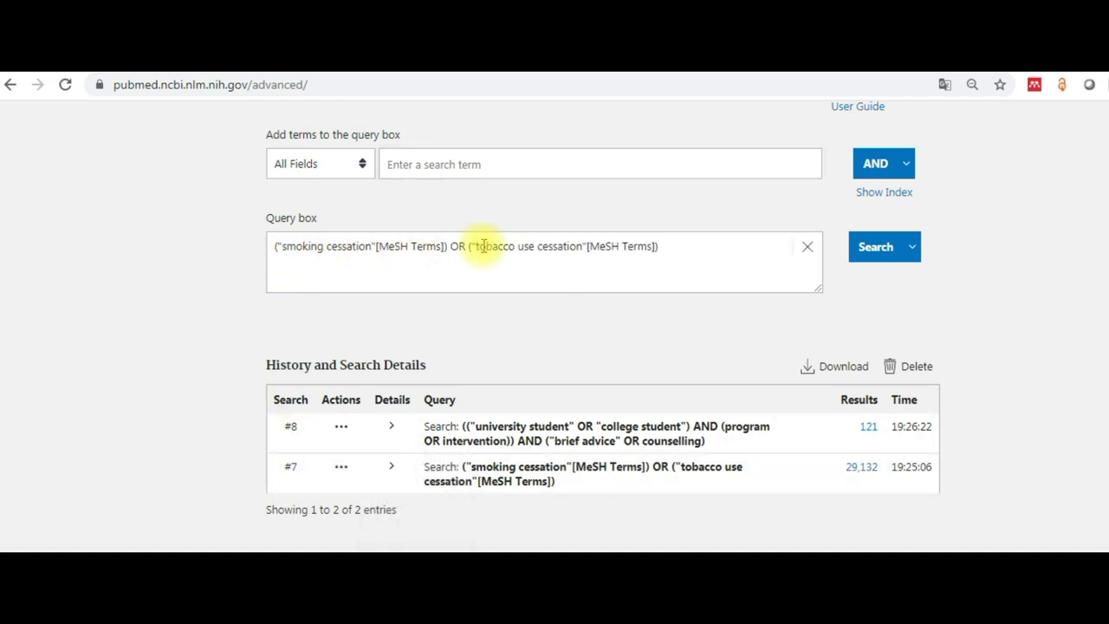
pyautogui.click(341, 426)
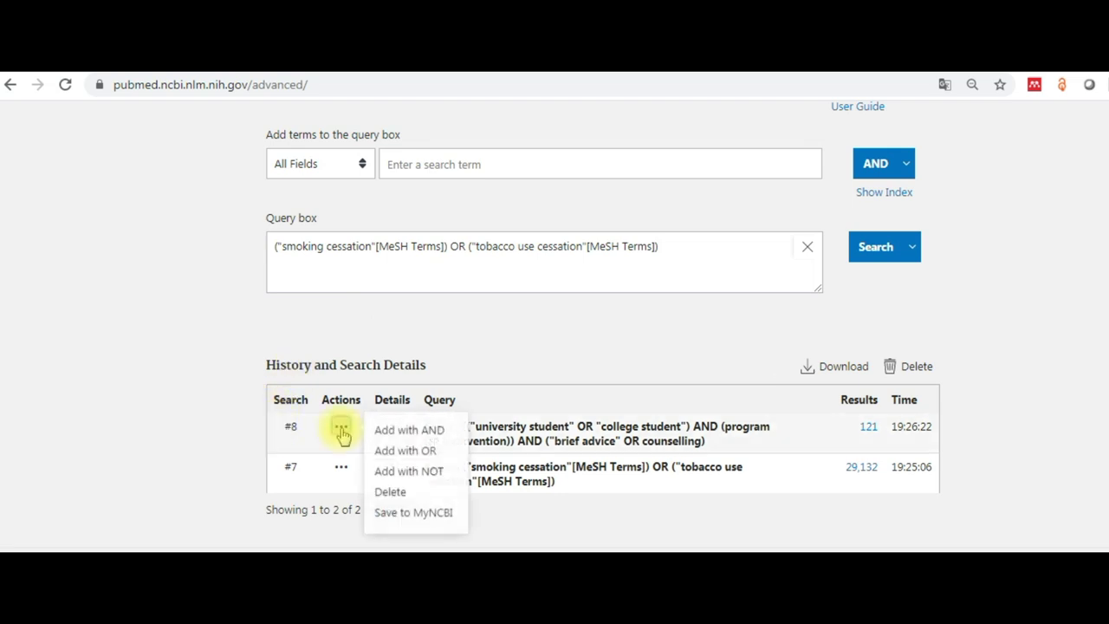
pyautogui.click(402, 431)
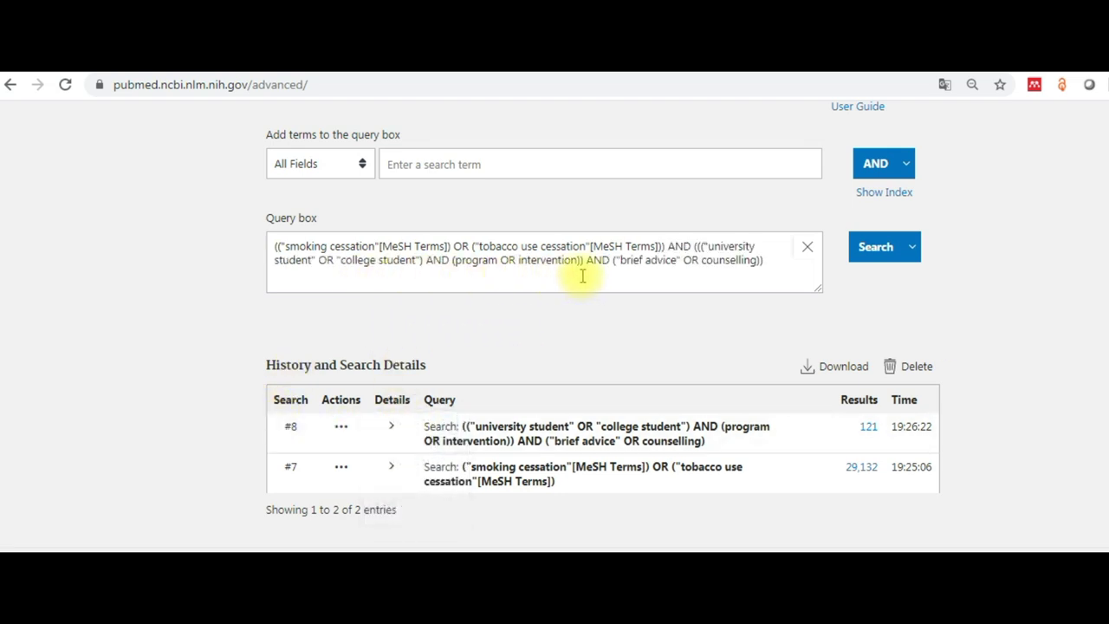
pyautogui.click(872, 247)
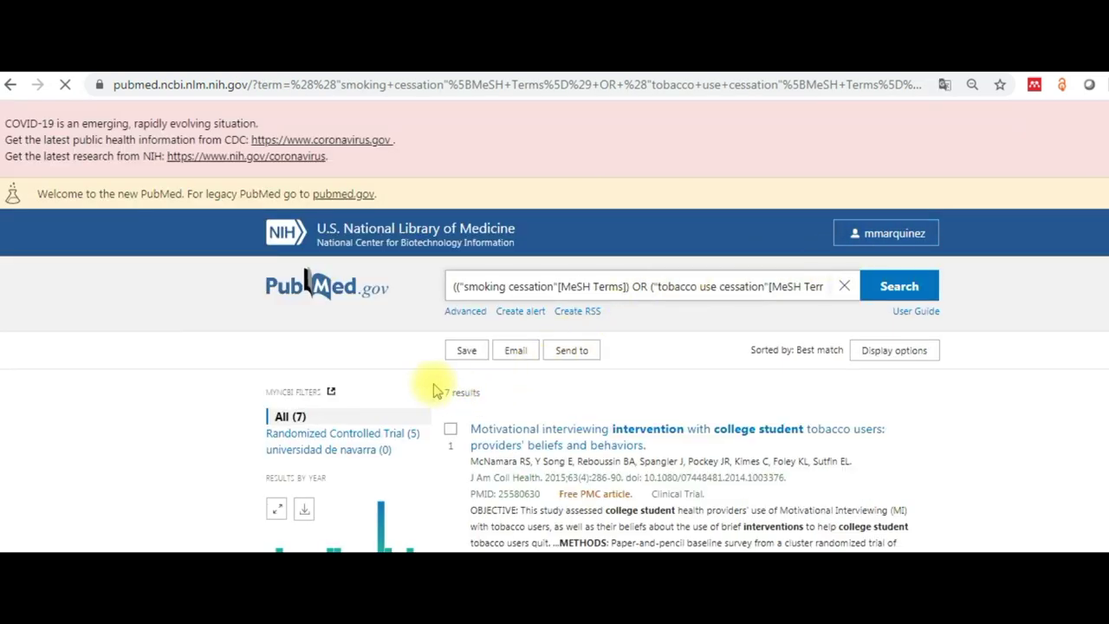
# Return to the advanced search builder, examine the query details and available actions of search #9, and reopen its results.
pyautogui.click(465, 310)
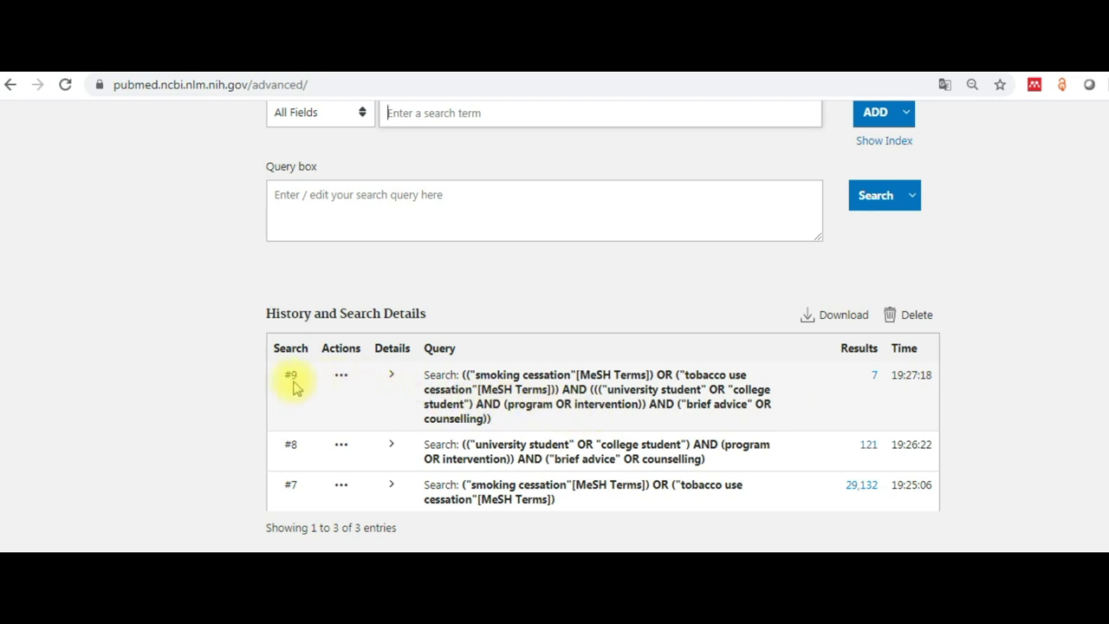
pyautogui.click(391, 378)
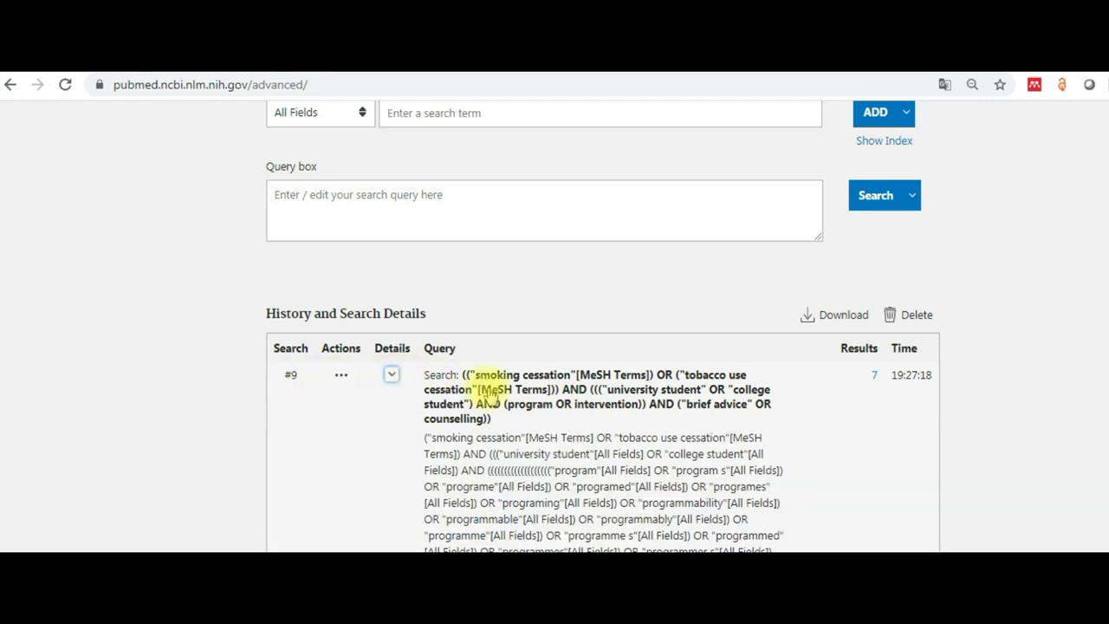
pyautogui.scroll(-2, 490, 394)
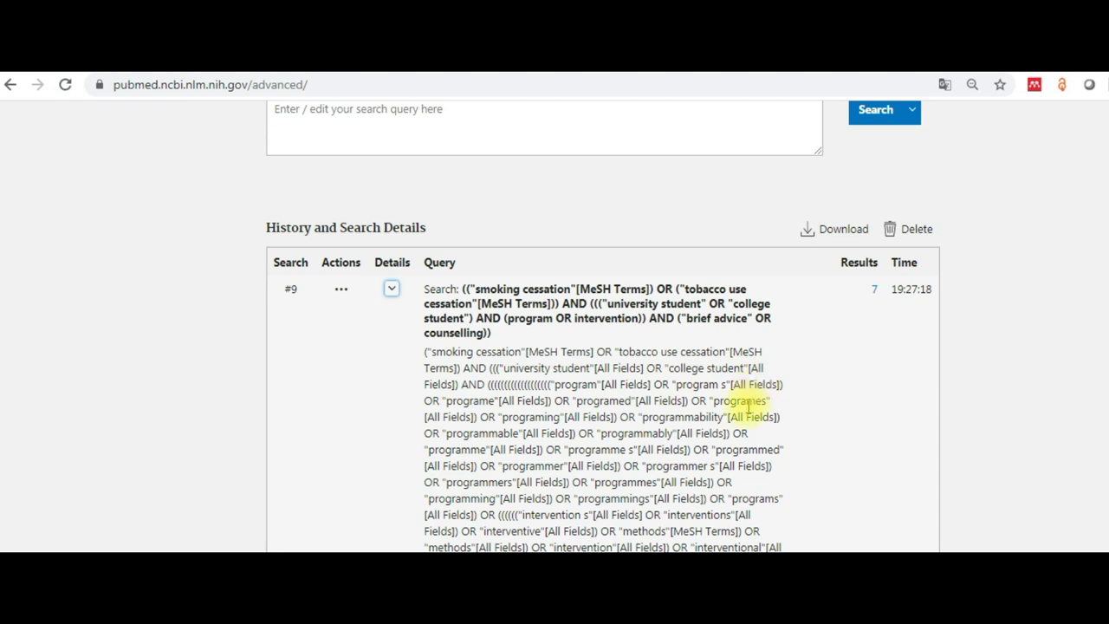
pyautogui.click(341, 290)
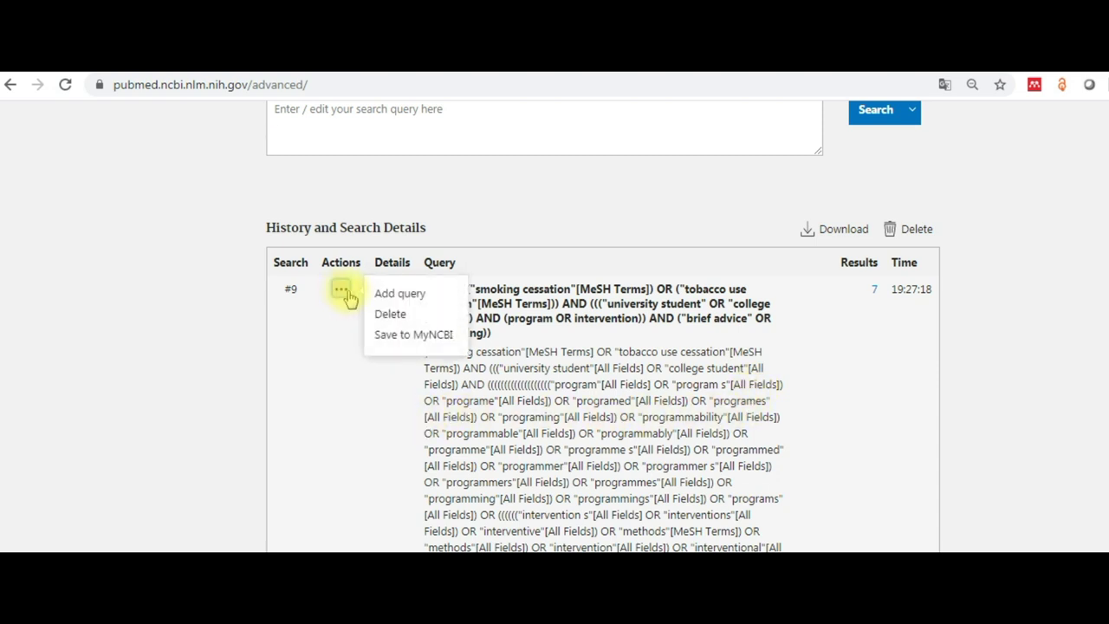
pyautogui.click(344, 318)
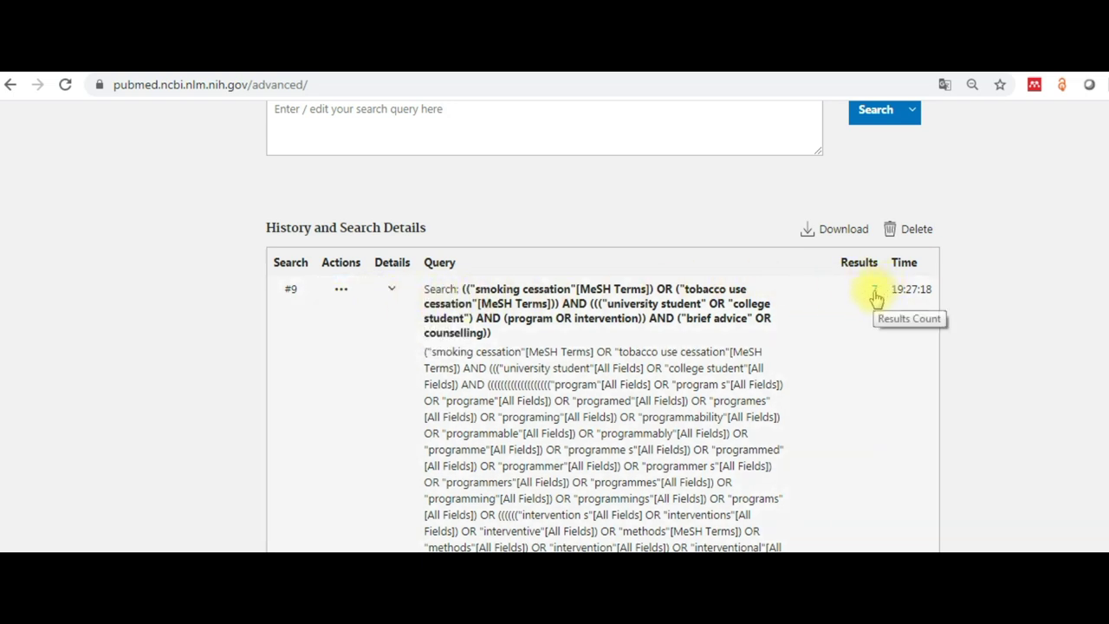
pyautogui.click(876, 297)
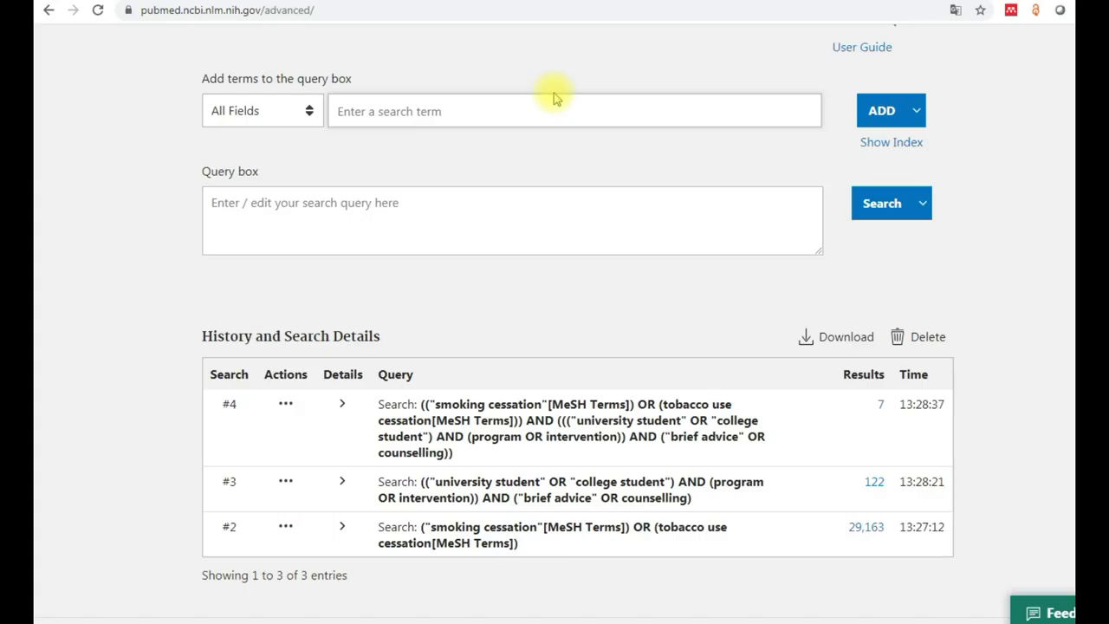
# Search All Fields in the advanced builder for "smoking cessation" OR "tobacco use cessation" OR cessation OR stop OR quitting.
pyautogui.click(555, 98)
pyautogui.write('"')
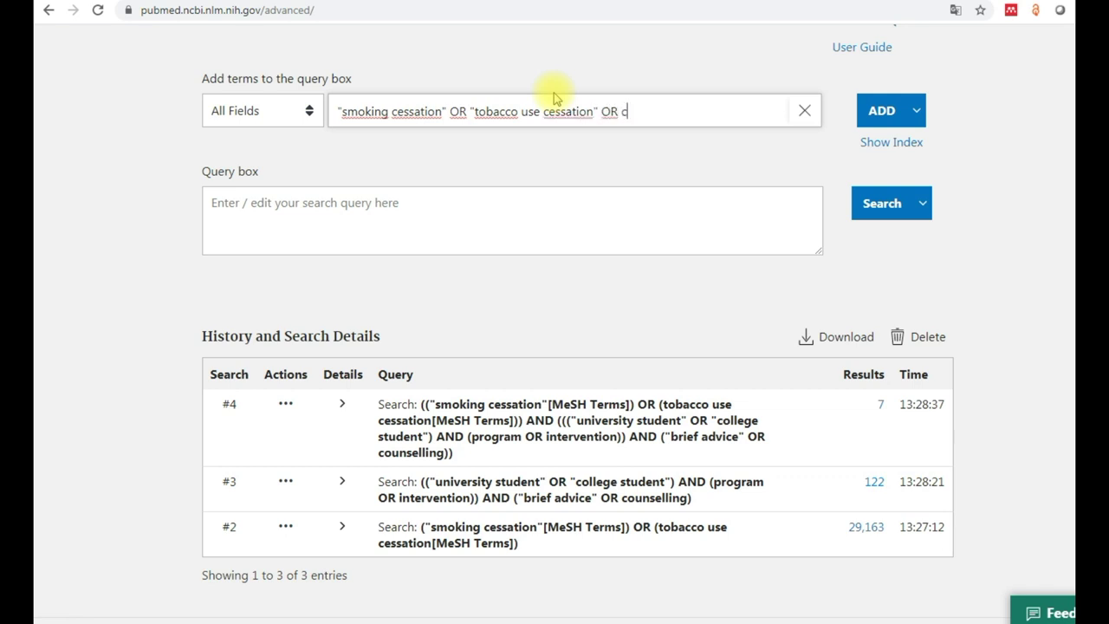
pyautogui.write('OR stop OR qu')
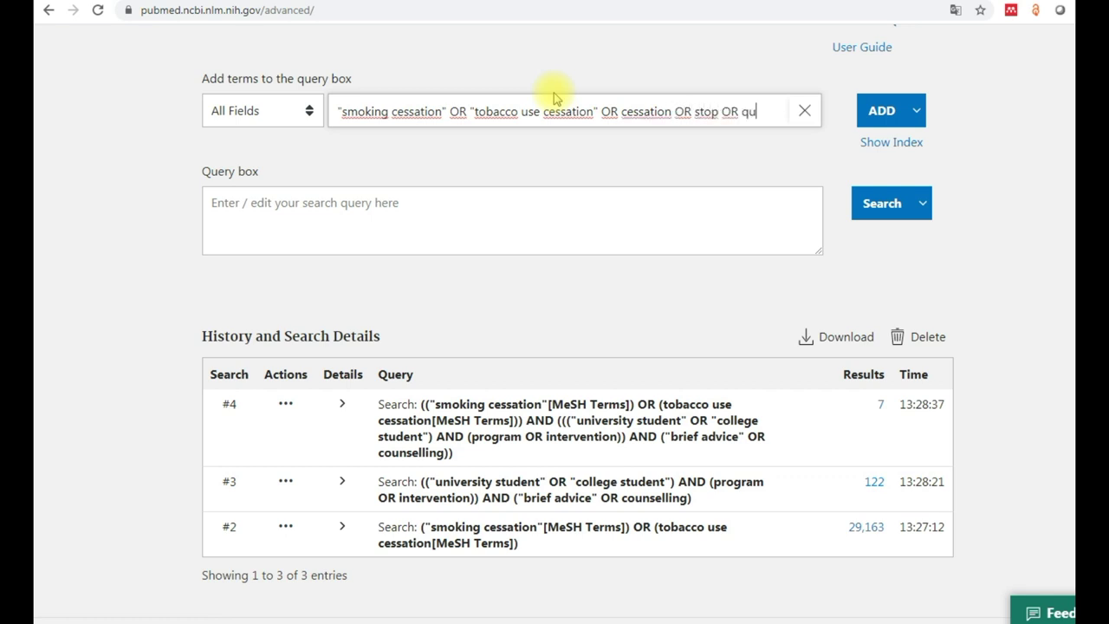
pyautogui.write('itting')
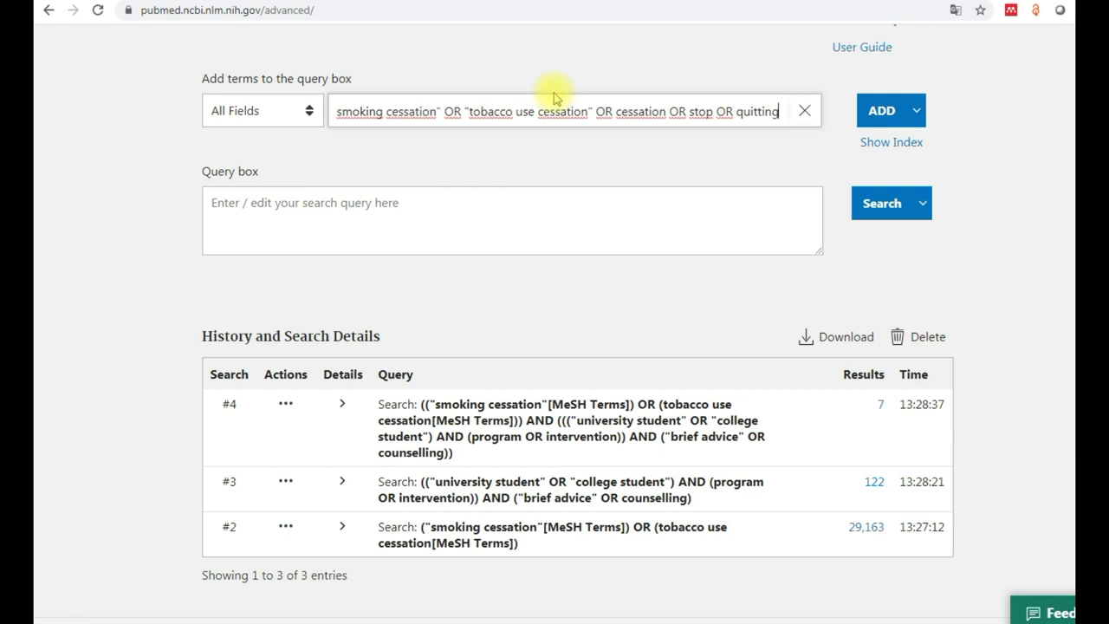
pyautogui.click(878, 111)
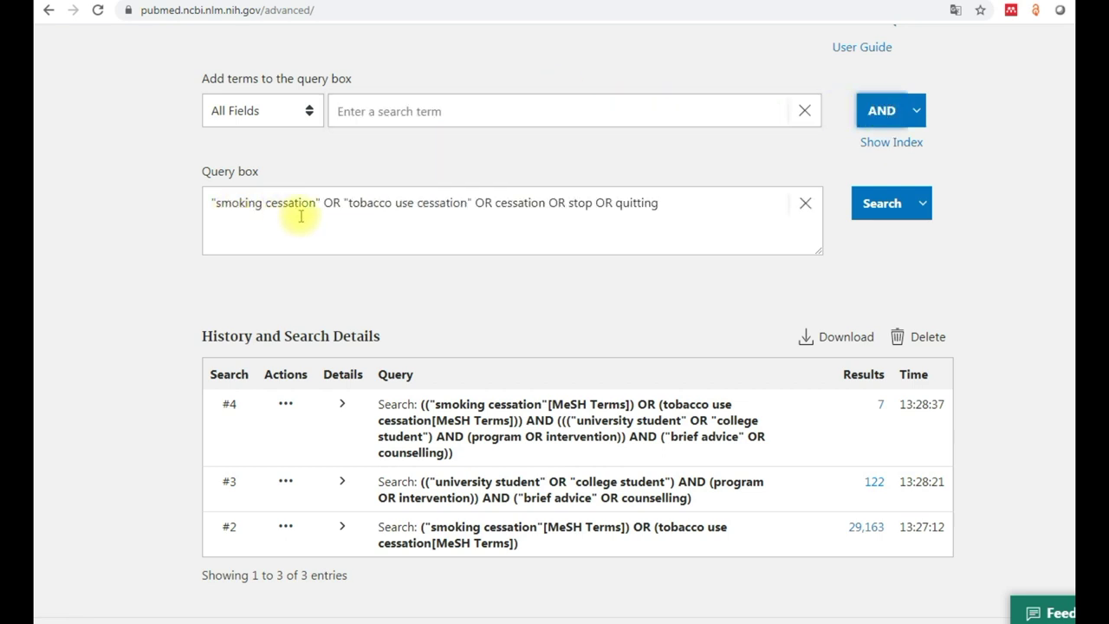
pyautogui.click(880, 204)
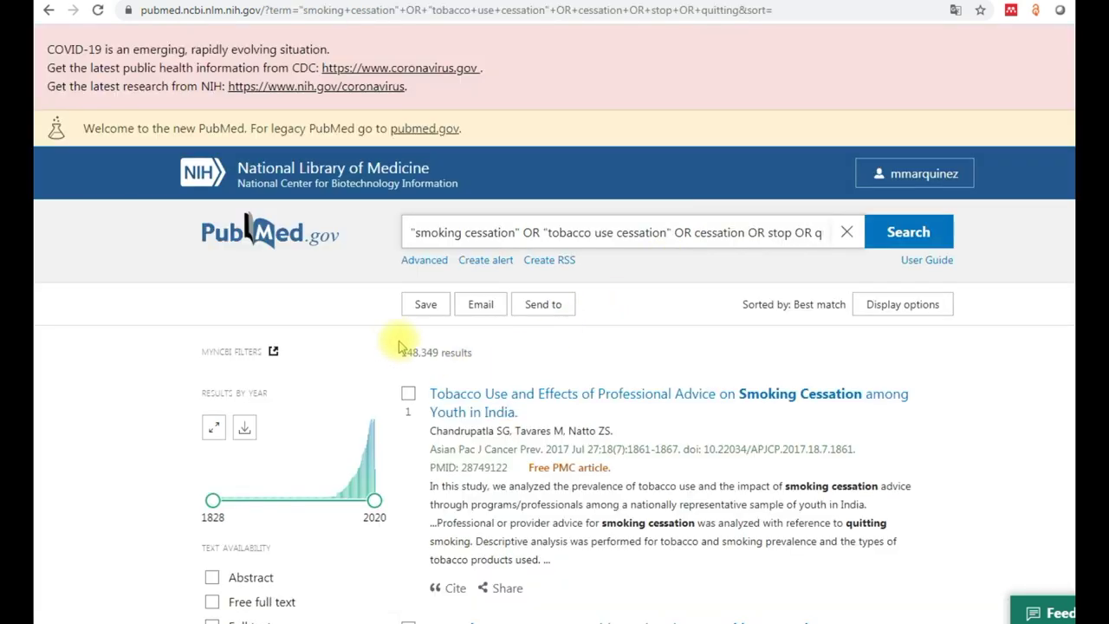
# Back in the advanced search builder, combine history search #5 with search #3 using AND and run the query.
pyautogui.click(426, 261)
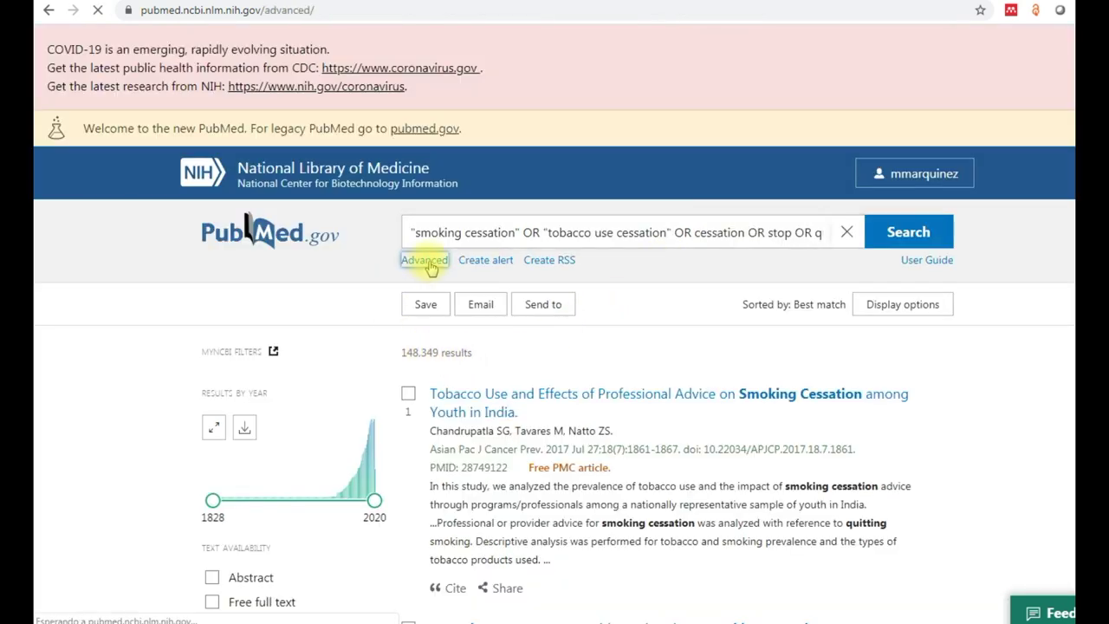
pyautogui.click(285, 326)
pyautogui.click(350, 332)
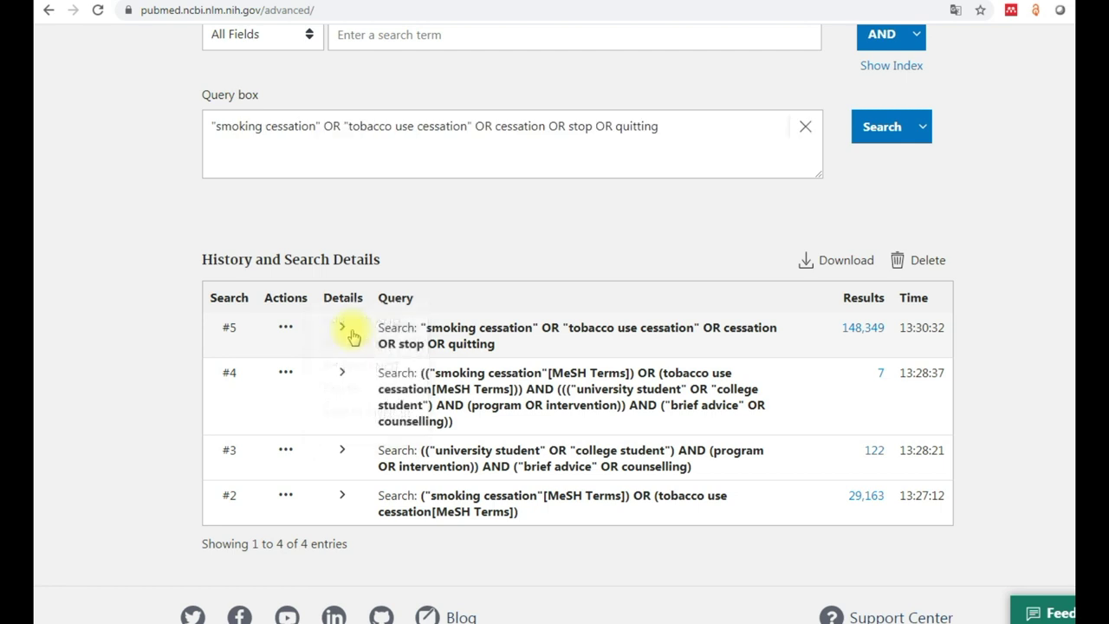
pyautogui.click(285, 449)
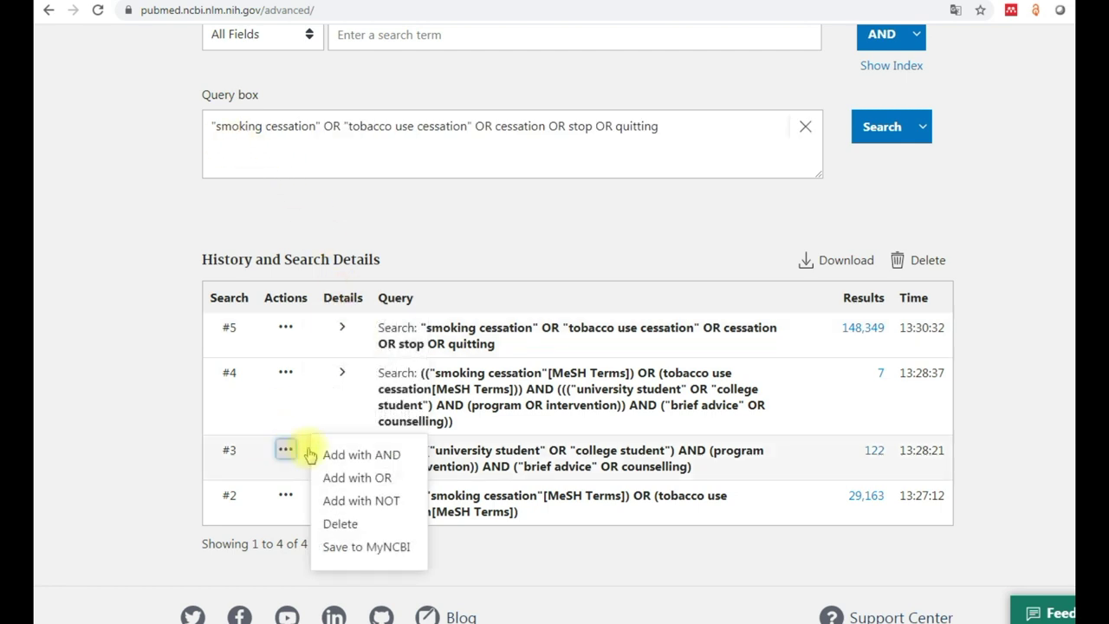
pyautogui.click(378, 460)
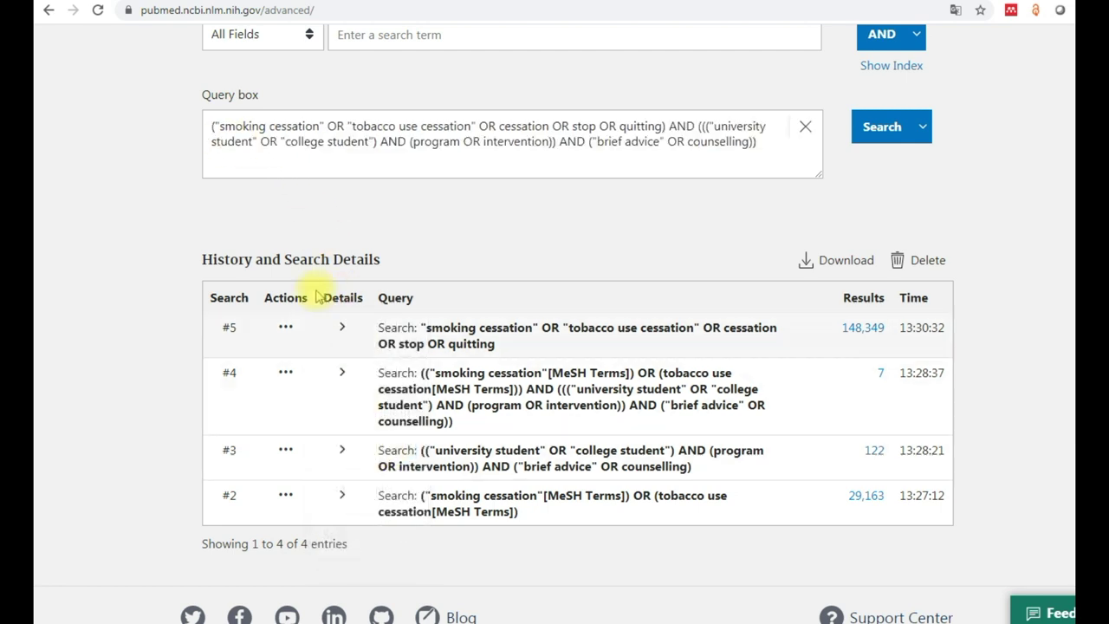
pyautogui.click(871, 130)
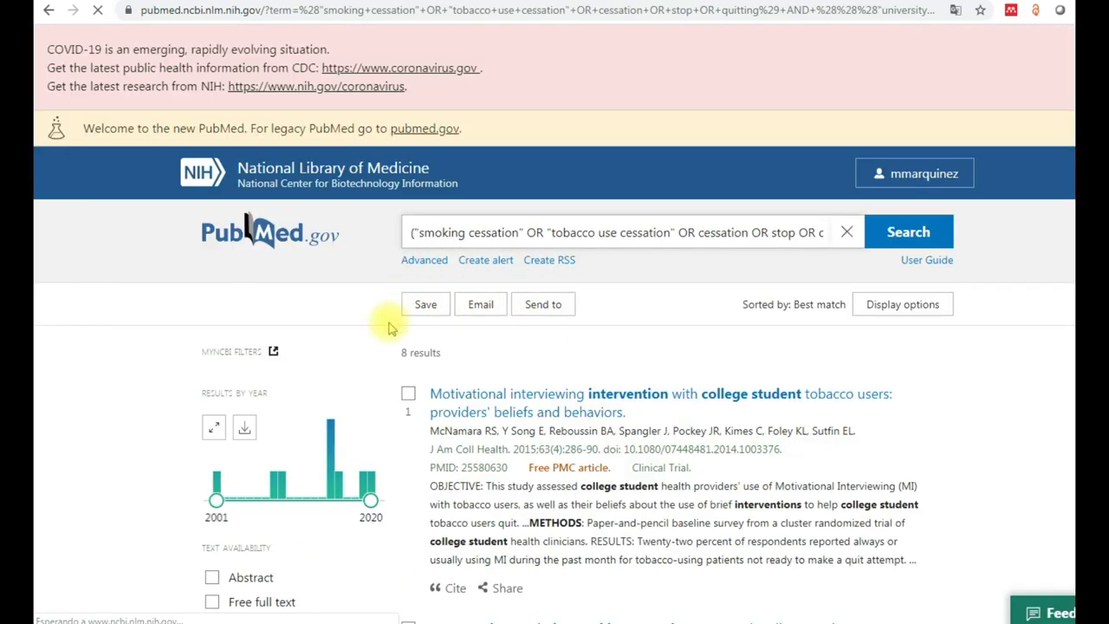
# Return to the advanced search builder, combine history search #6 with search #4 using OR, and run the query.
pyautogui.click(424, 262)
pyautogui.scroll(-5, 426, 266)
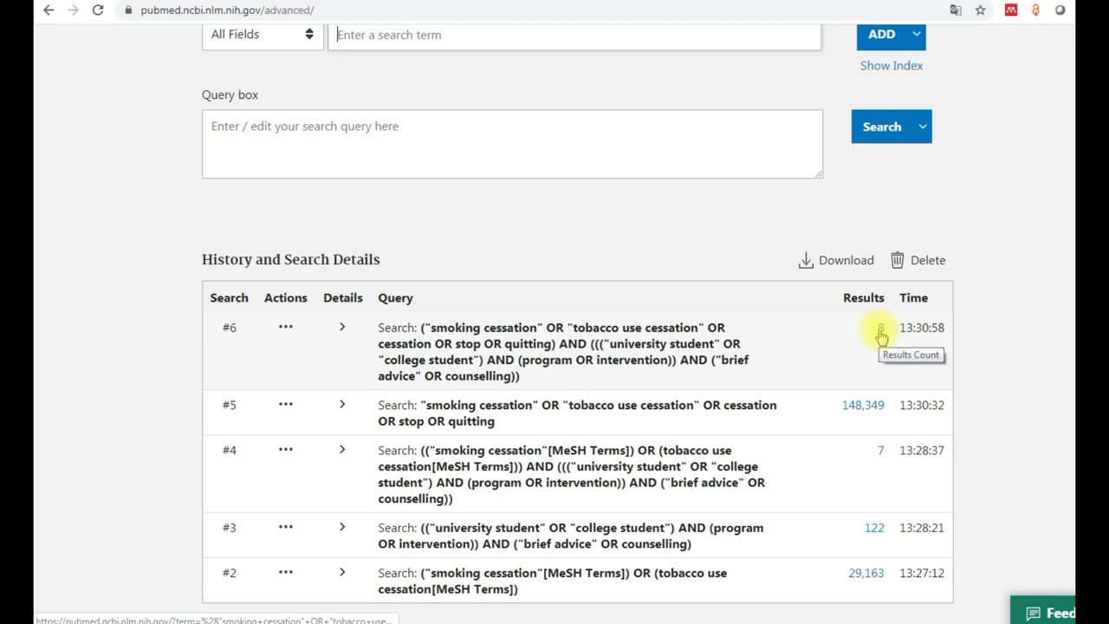
pyautogui.click(285, 334)
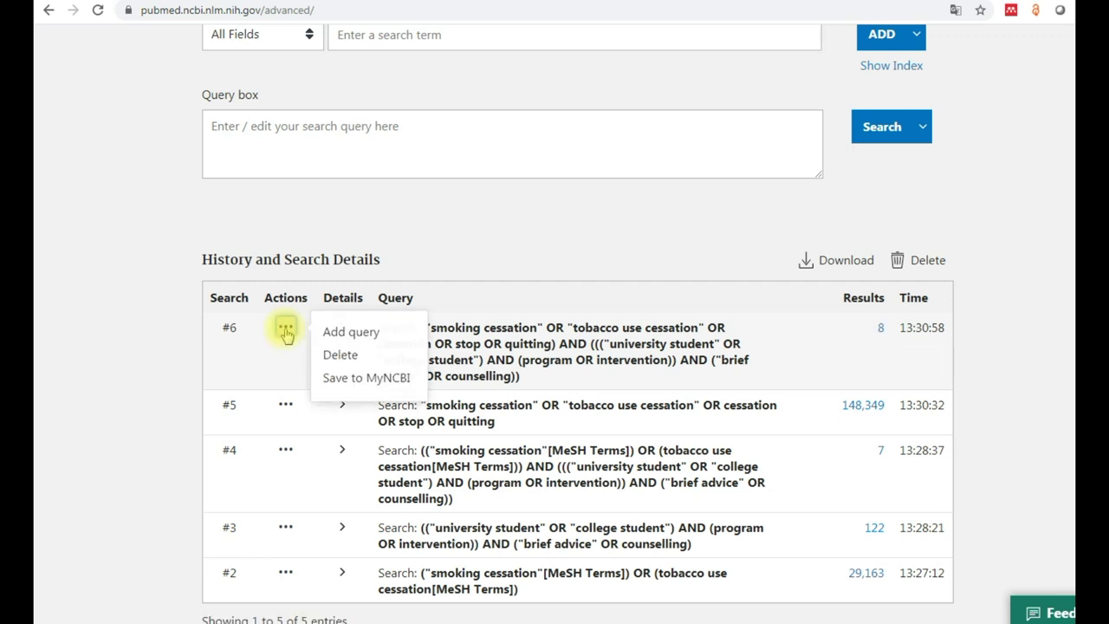
pyautogui.click(342, 332)
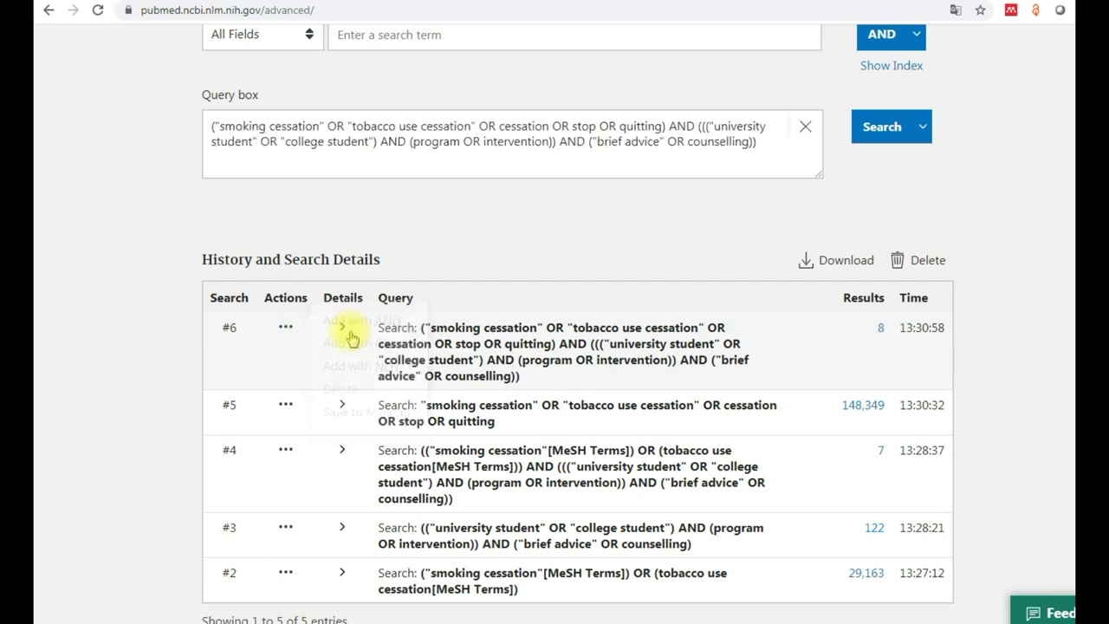
pyautogui.scroll(-1, 260, 277)
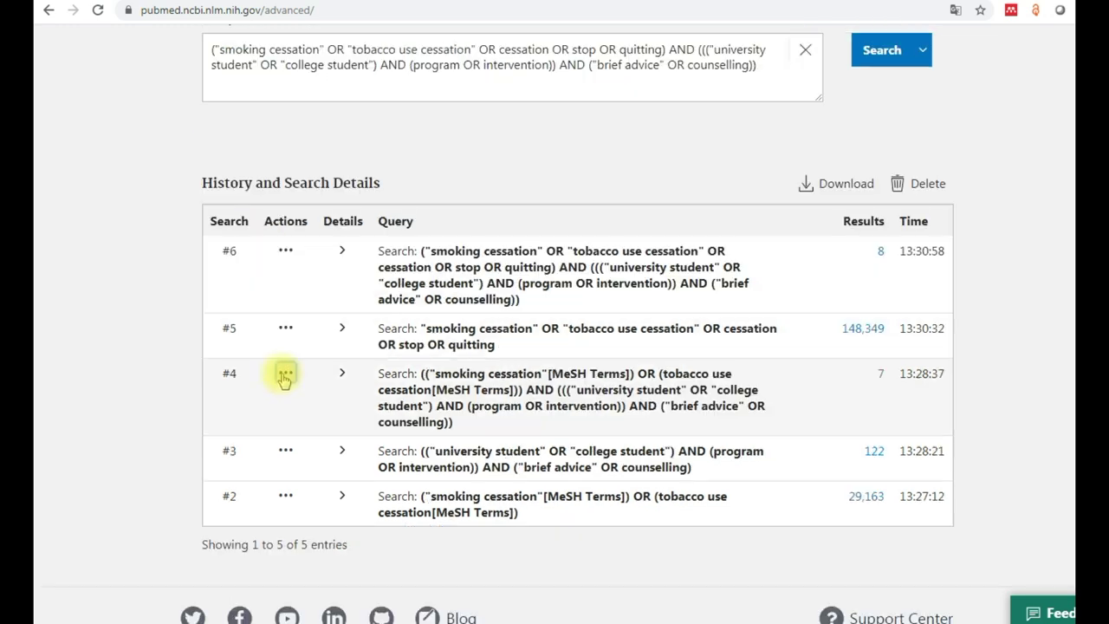
pyautogui.click(286, 373)
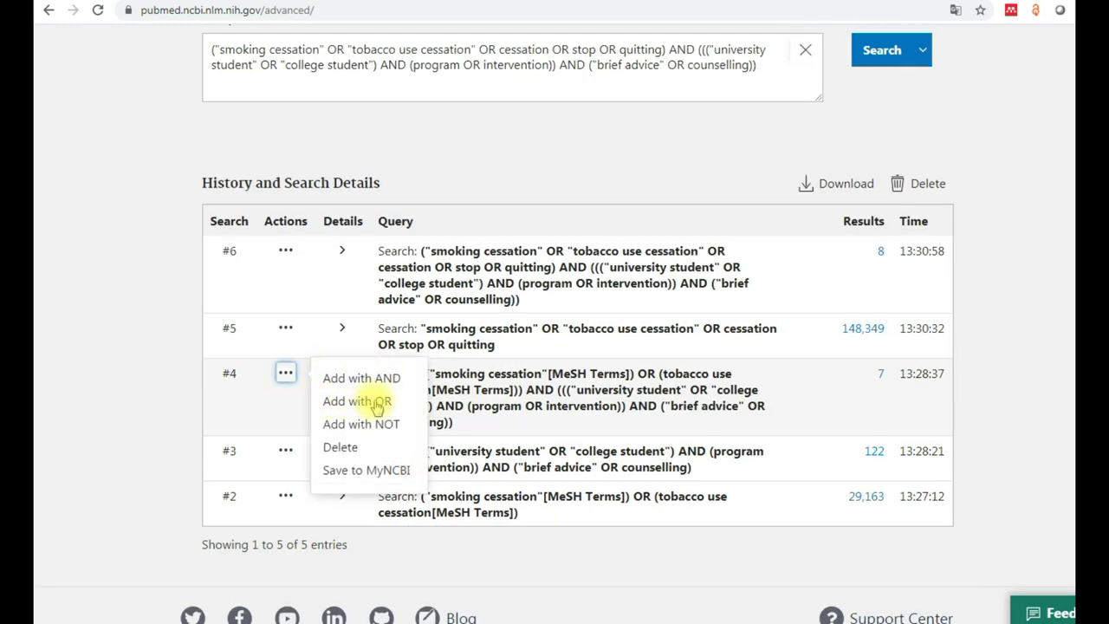
pyautogui.click(370, 401)
pyautogui.click(882, 49)
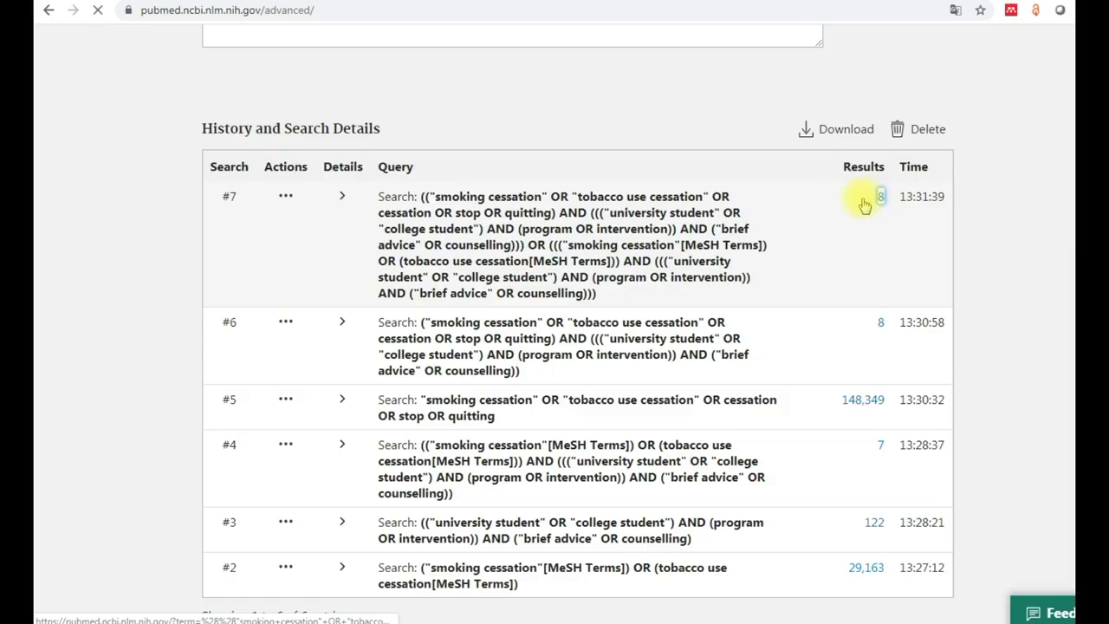
# Open the results of history search #7 and add English and Spanish to the available language filters.
pyautogui.click(872, 196)
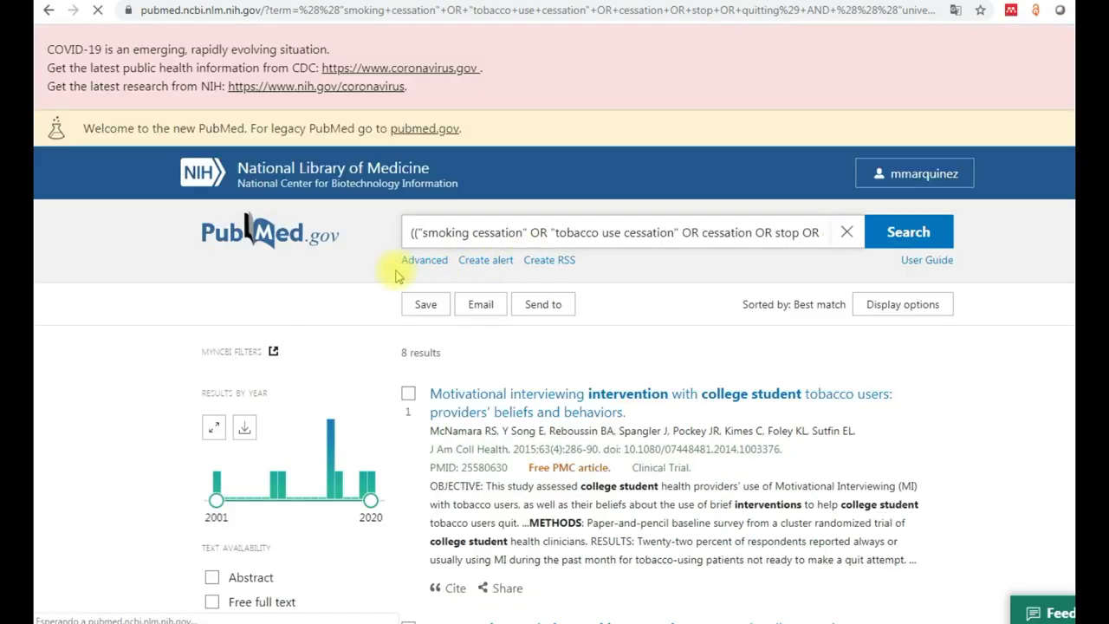
pyautogui.scroll(-4, 128, 417)
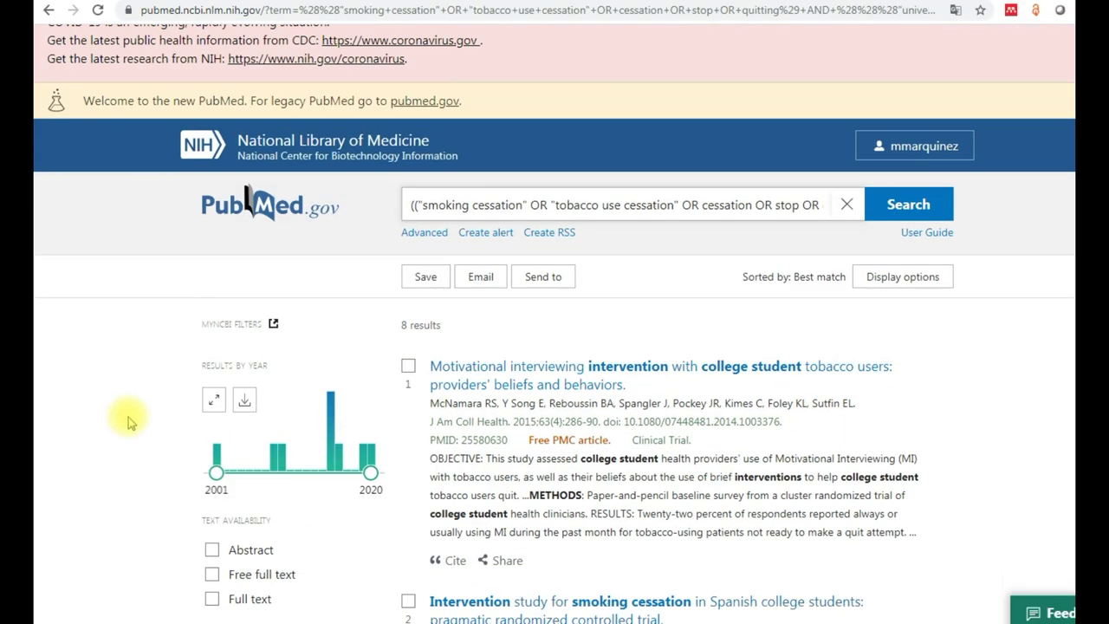
pyautogui.scroll(-2, 130, 422)
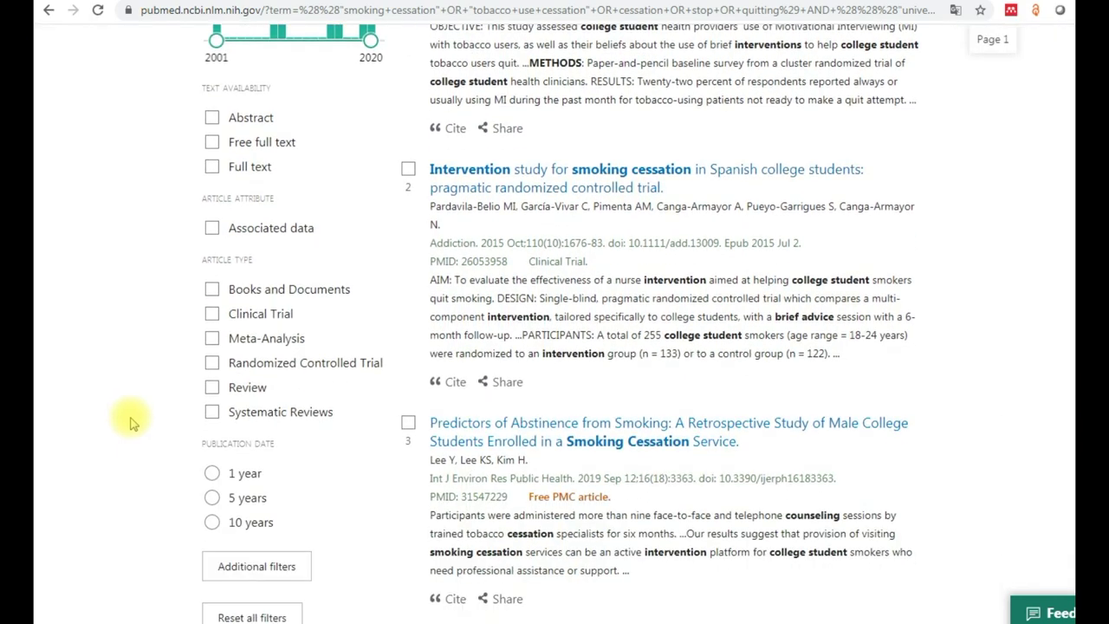
pyautogui.scroll(-1, 139, 433)
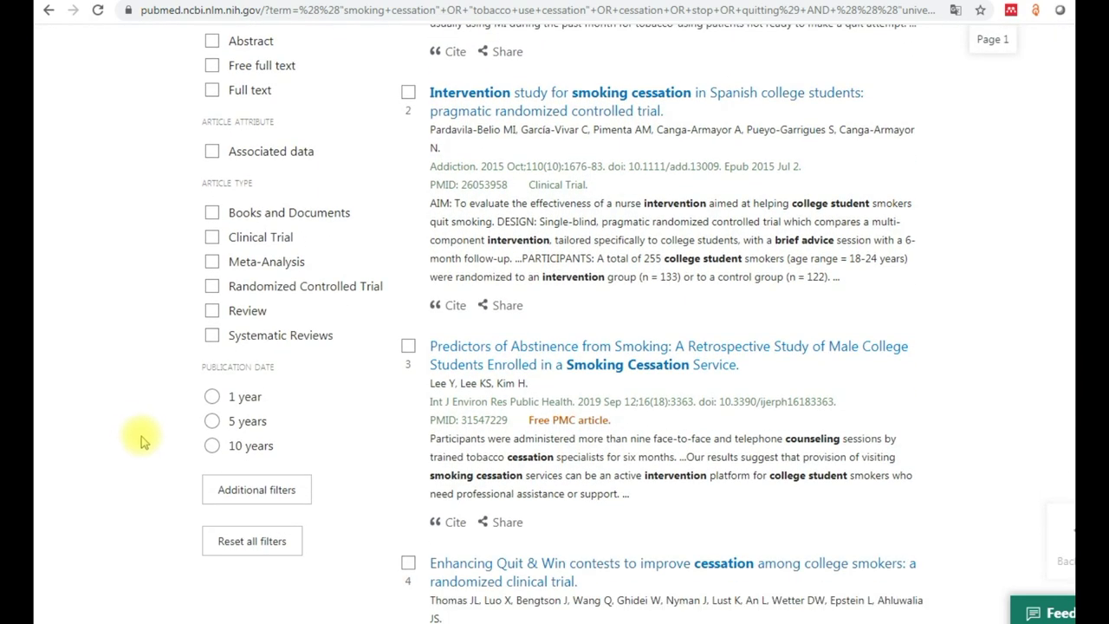
pyautogui.click(257, 491)
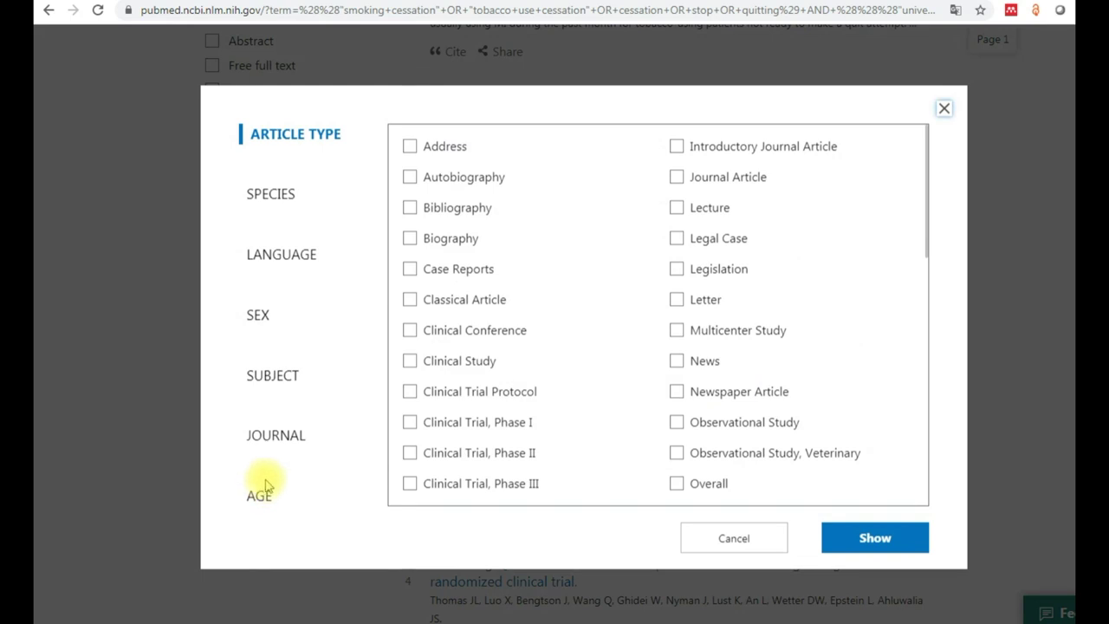
pyautogui.click(285, 257)
pyautogui.scroll(-4, 673, 488)
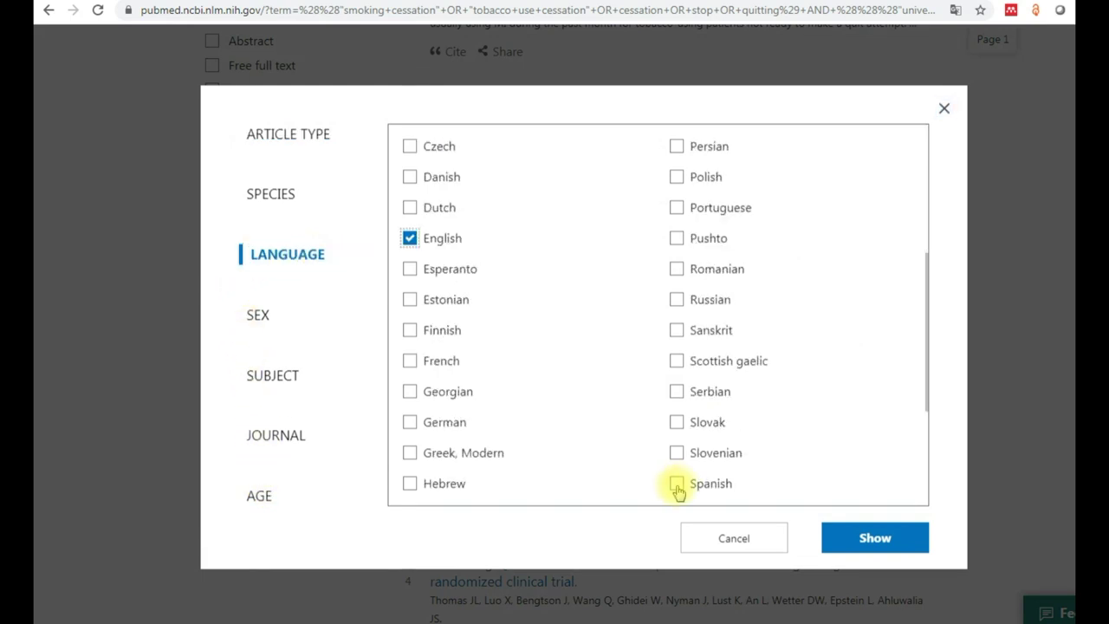
pyautogui.scroll(-1, 668, 459)
pyautogui.click(676, 406)
pyautogui.click(875, 538)
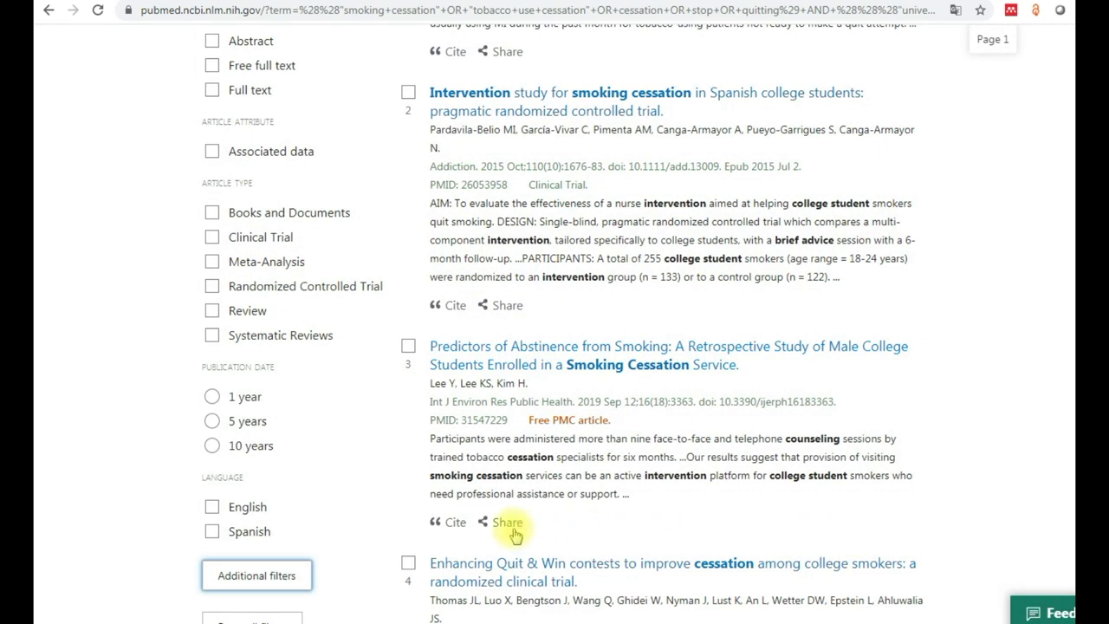
# Filter the results to English and Spanish articles published in the last 10 years.
pyautogui.click(211, 531)
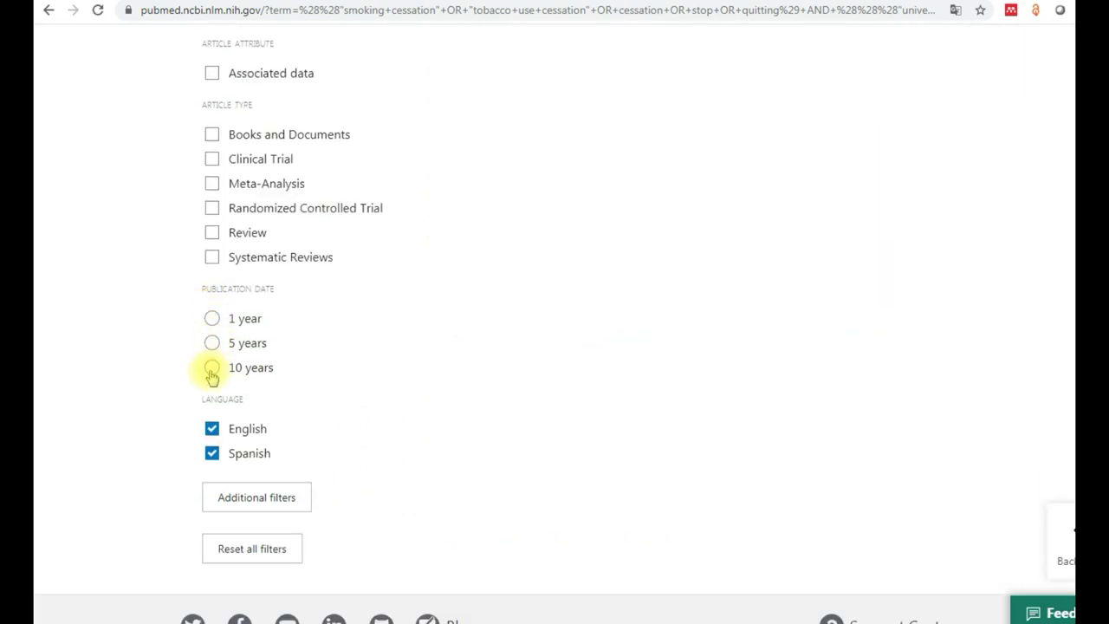
pyautogui.click(211, 368)
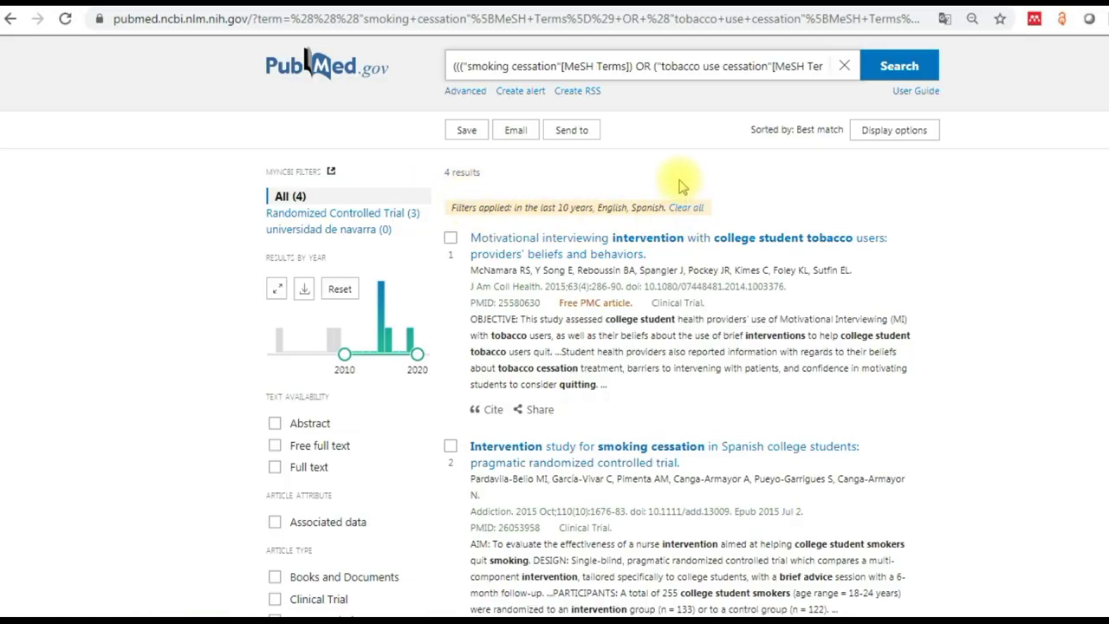
# Examine the sort choices in the results' display options, keeping Best match.
pyautogui.click(901, 136)
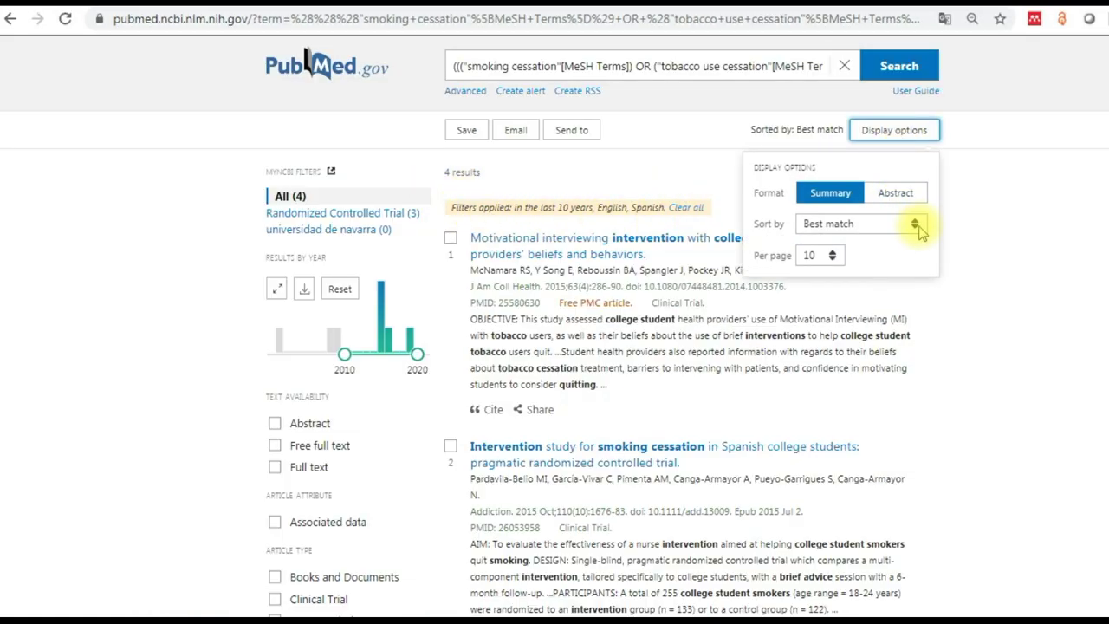
pyautogui.click(917, 227)
pyautogui.click(918, 229)
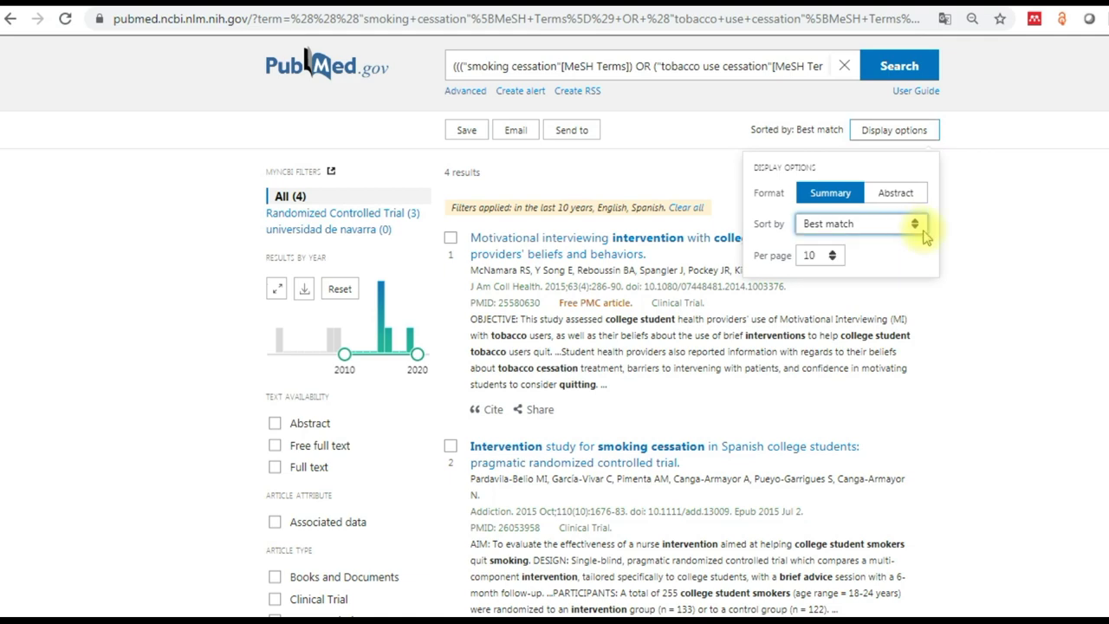
pyautogui.click(978, 248)
# Look through the save, email and send-to options for the filtered results, cancelling the email citations form.
pyautogui.click(468, 132)
pyautogui.click(516, 130)
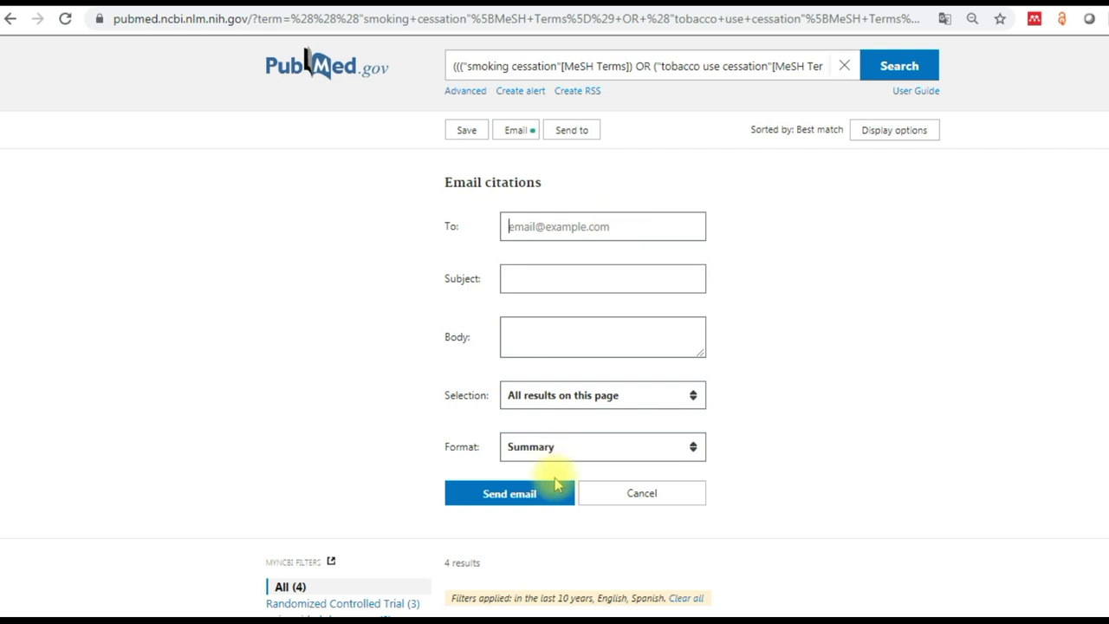
pyautogui.click(646, 499)
pyautogui.click(569, 142)
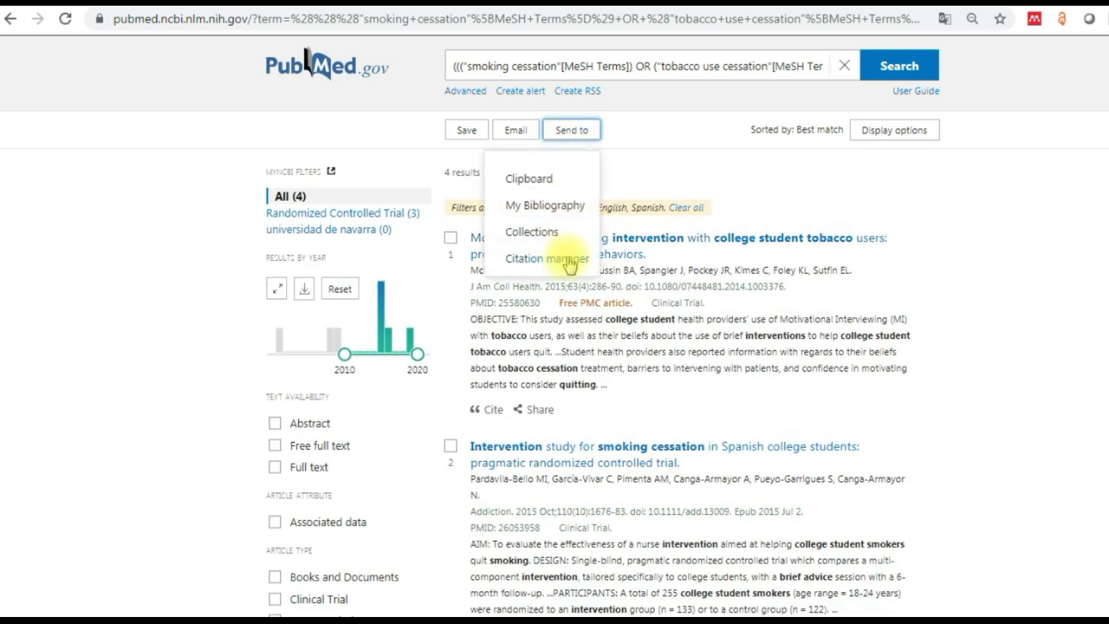